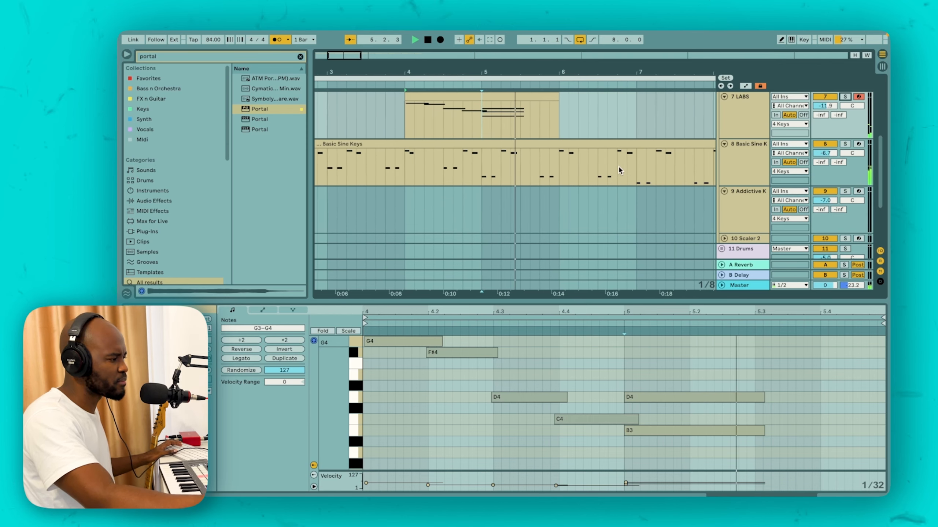
# Step: Play back the 7 LABS melody together with the Basic Sine Keys part
pyautogui.press('space')
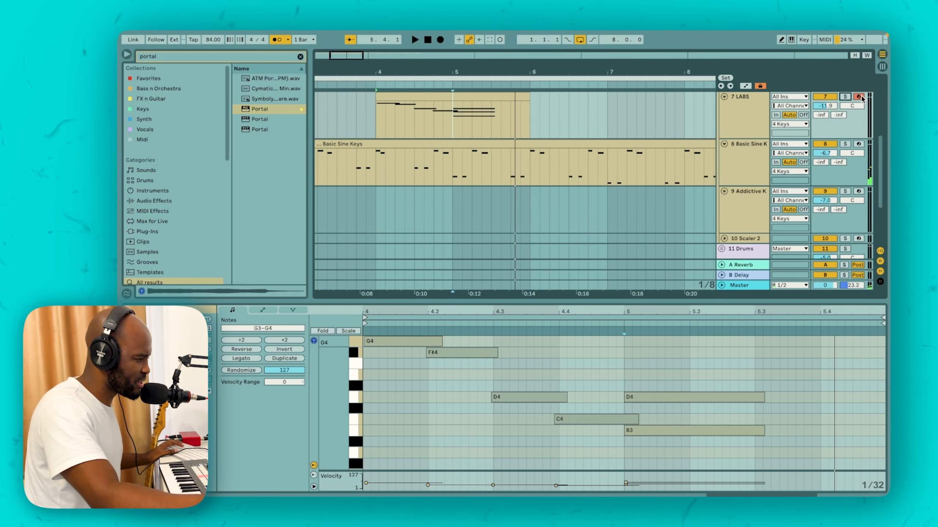
pyautogui.press('space')
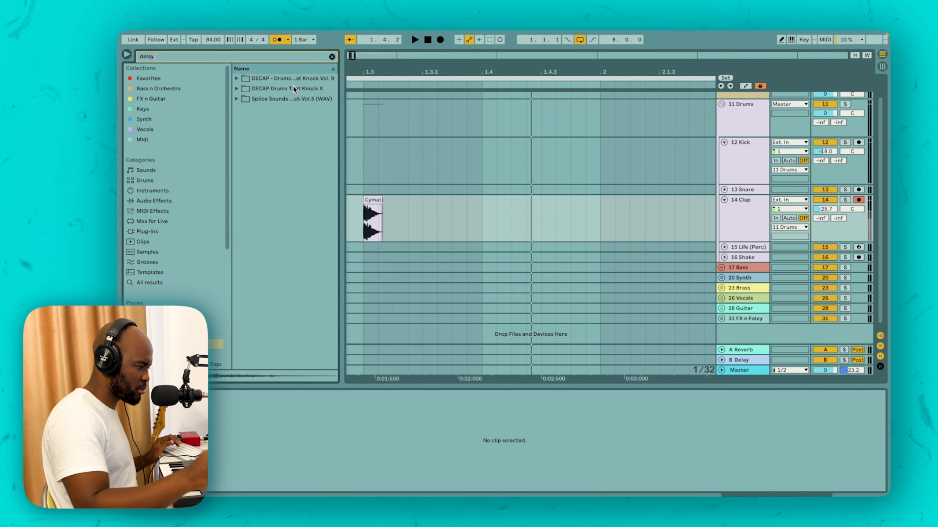
# Step: Select the 14 Clap track and search the browser for "rever"
pyautogui.click(757, 222)
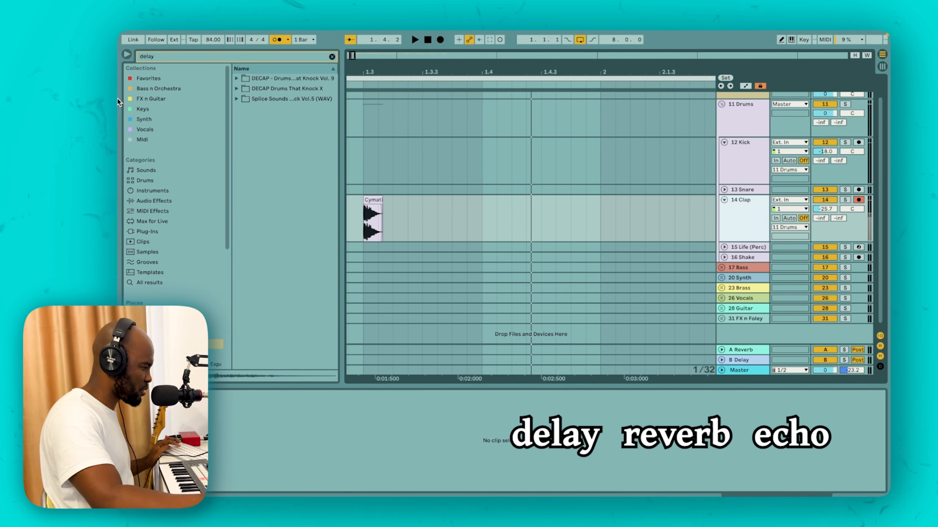
pyautogui.click(172, 57)
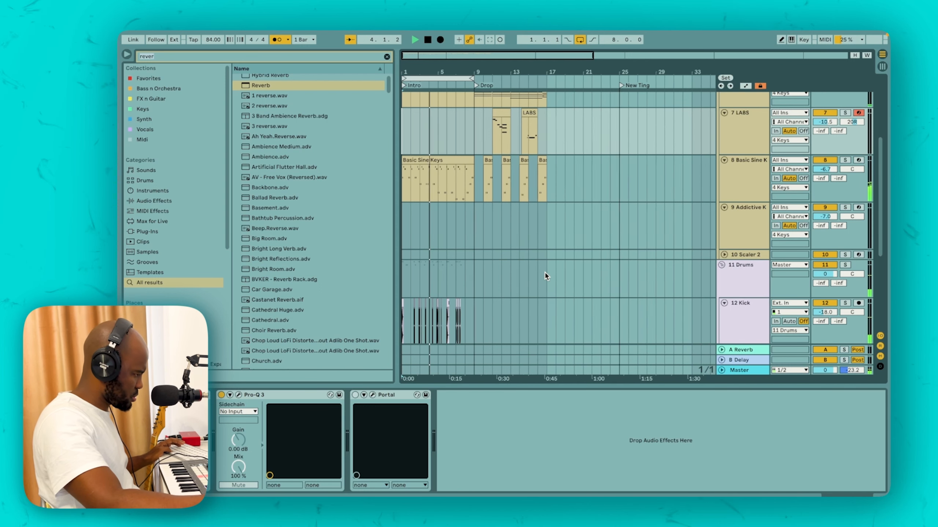
# Step: Collapse the 11 Drums group in the arrangement
pyautogui.scroll(-5, 547, 276)
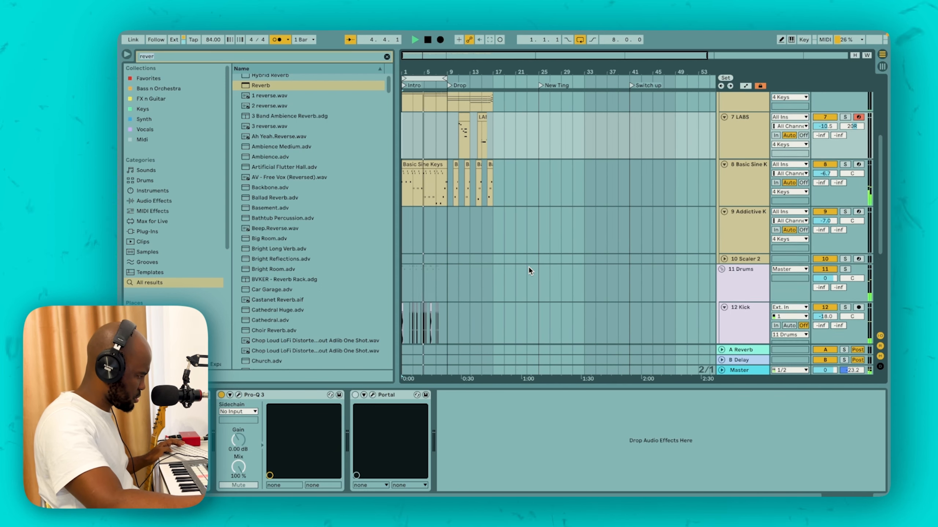
pyautogui.scroll(-4, 537, 272)
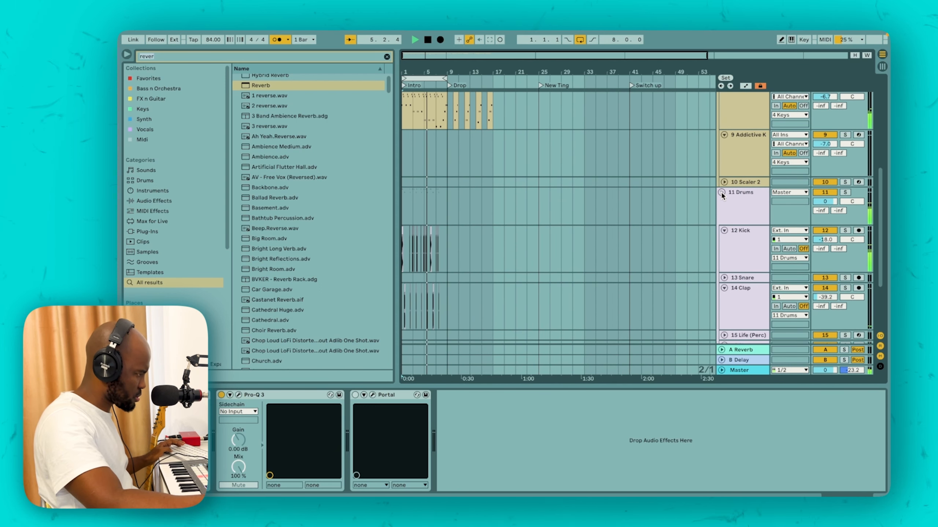
pyautogui.click(720, 191)
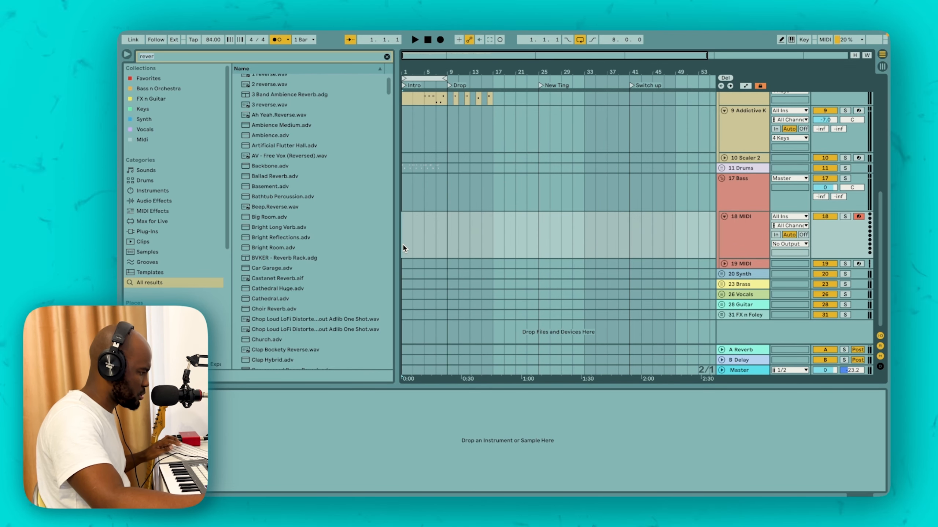
# Step: Copy the intro LABS 8 chord clip from the 5 LABS track to the start of the 18 MIDI bass track
pyautogui.scroll(12, 403, 244)
pyautogui.click(431, 154)
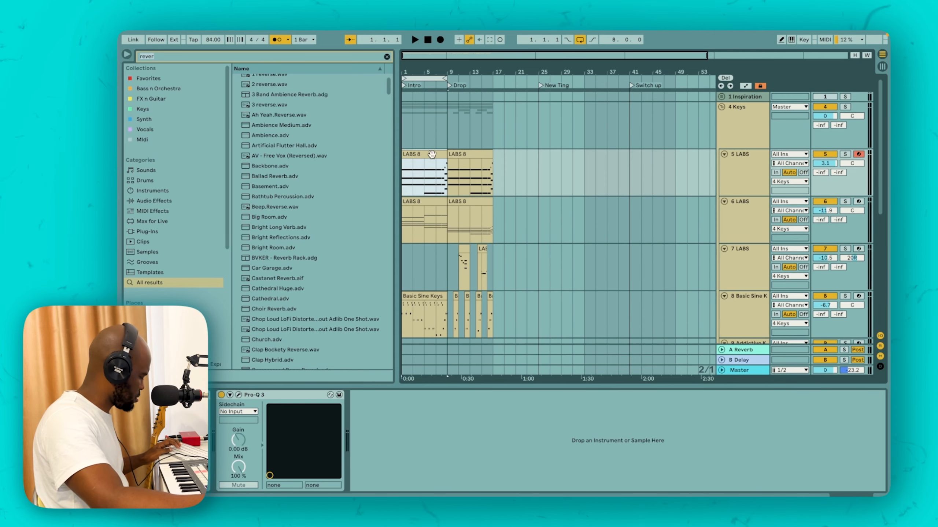
pyautogui.scroll(-10, 404, 285)
pyautogui.click(403, 284)
pyautogui.hotkey('ctrl', 'v')
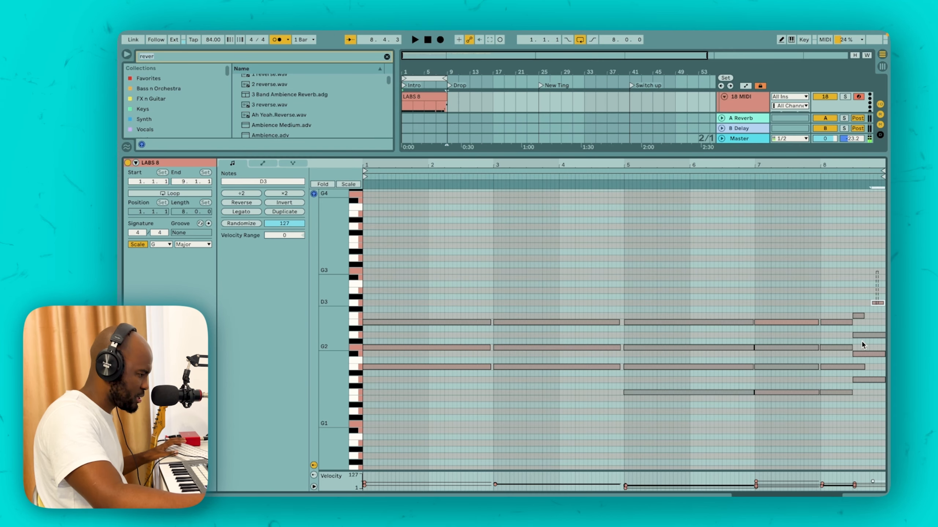
# Step: Delete the upper chord notes from the pasted clip, keeping only the lowest notes, and select the 18 MIDI track
pyautogui.moveTo(878, 271); pyautogui.dragTo(431, 356)
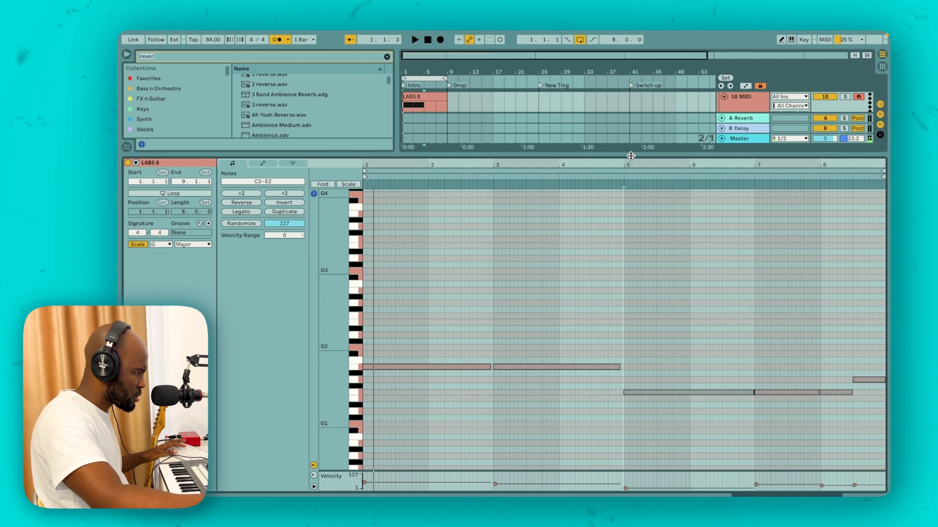
pyautogui.moveTo(629, 155); pyautogui.dragTo(624, 326)
pyautogui.click(742, 176)
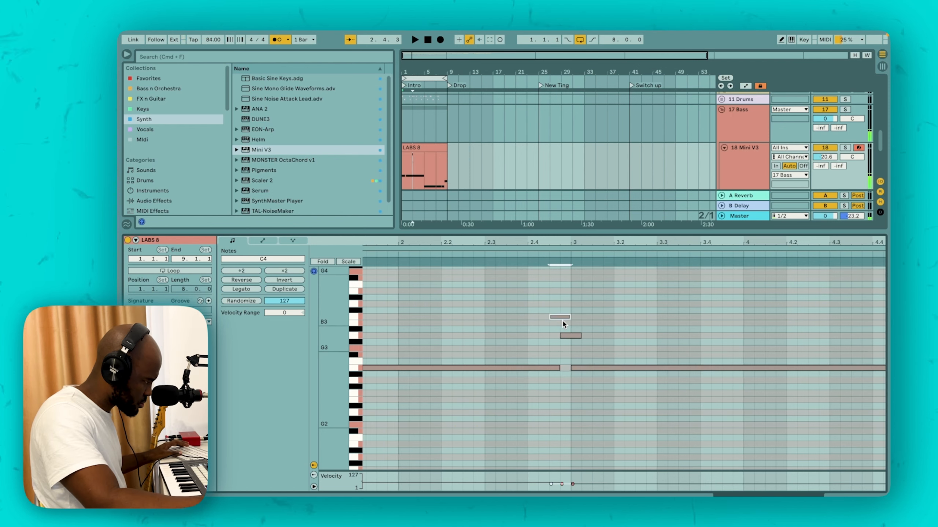
# Step: Play back the Mini V3 bass line with its extra high notes before bar 3
pyautogui.hscroll(-3, 562, 320)
pyautogui.hscroll(4, 575, 371)
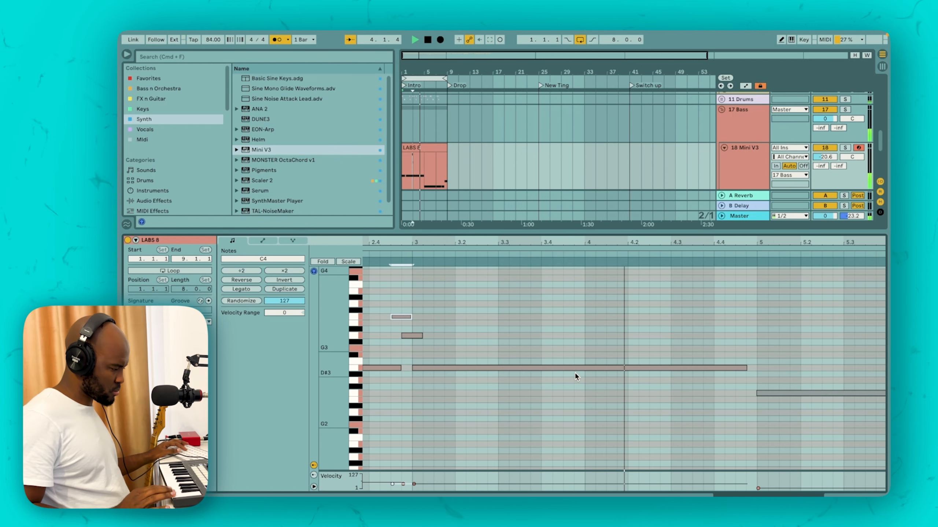
pyautogui.press('space')
pyautogui.press('space')
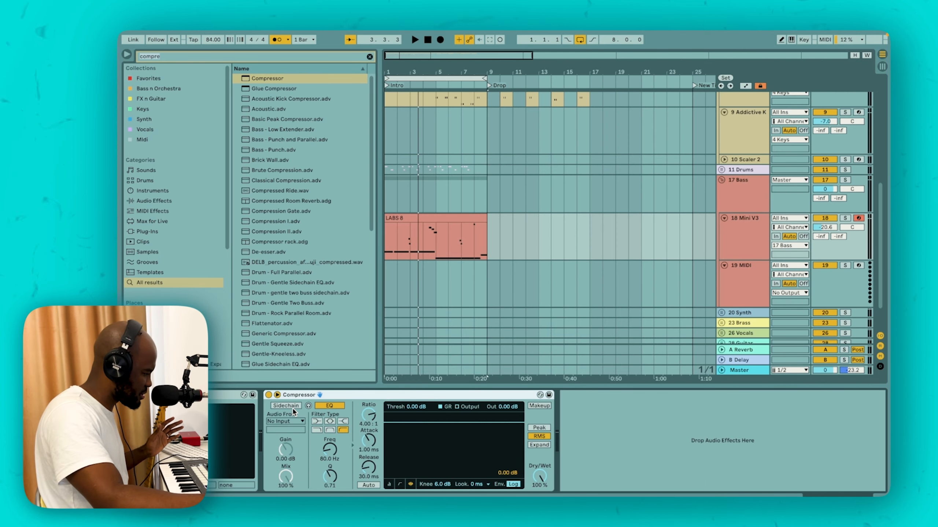
# Step: Sidechain the Mini V3 bass compressor to the 12 Kick track and set its threshold to -16.4 dB
pyautogui.click(290, 421)
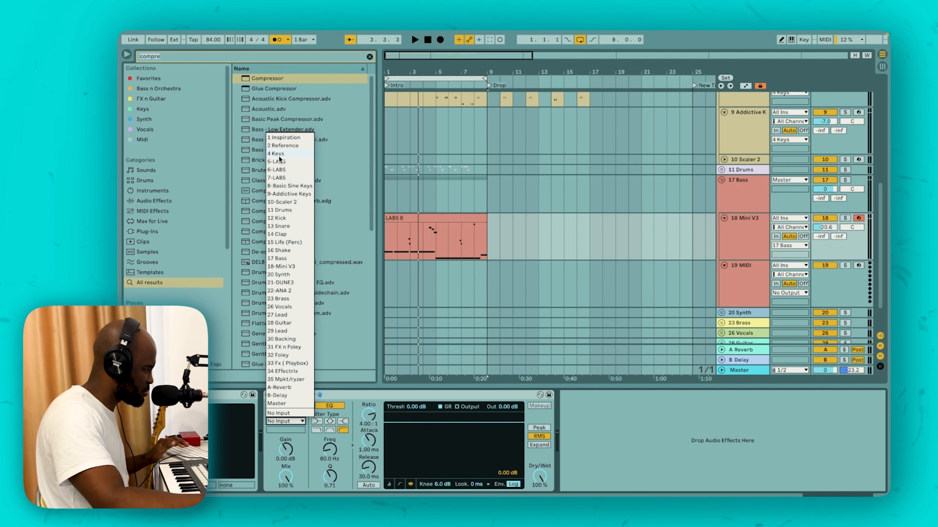
pyautogui.click(276, 218)
pyautogui.press('space')
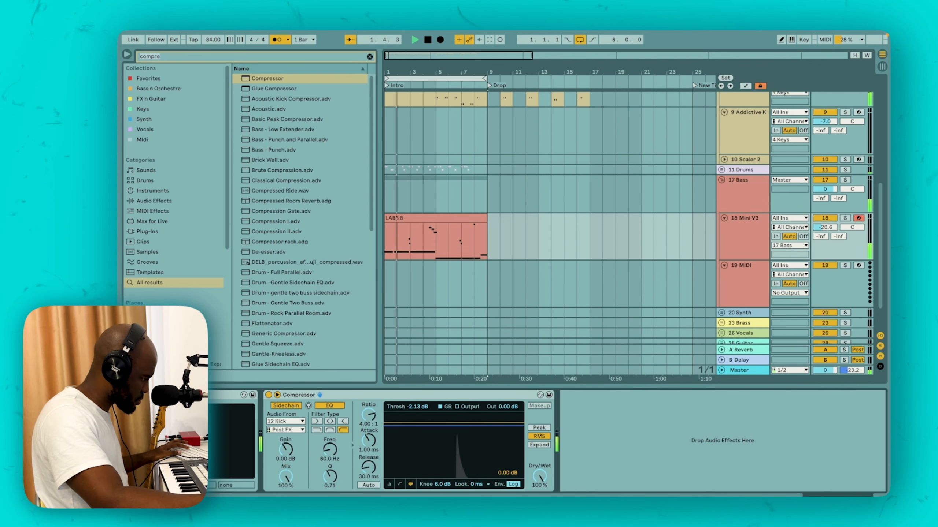
pyautogui.moveTo(440, 459); pyautogui.dragTo(440, 450)
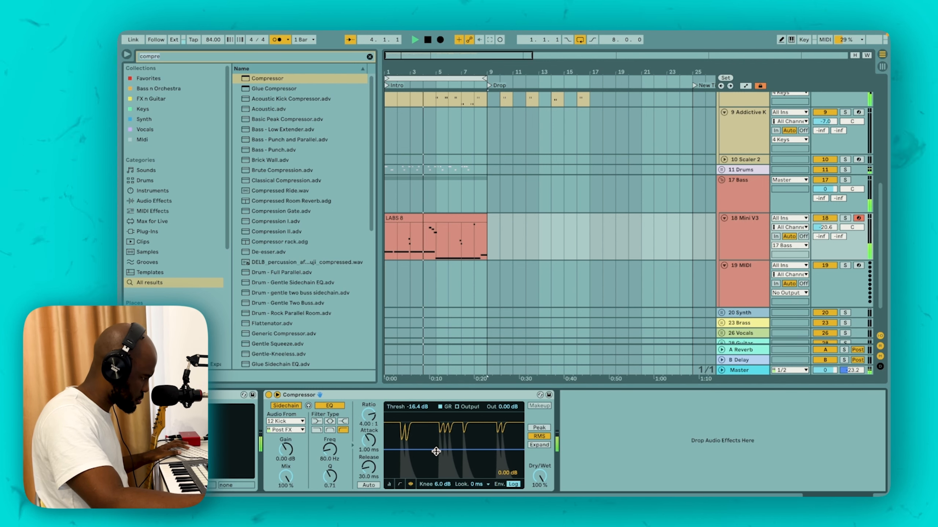
pyautogui.press('space')
# Step: Collapse the 17 Bass group and play back the first vocal clip on the 27 Lead track
pyautogui.click(721, 180)
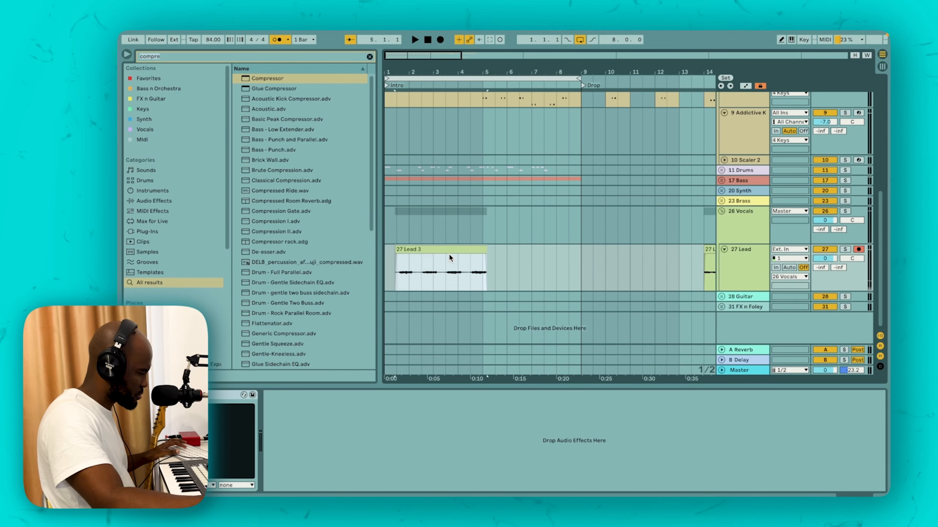
pyautogui.click(449, 256)
pyautogui.press('space')
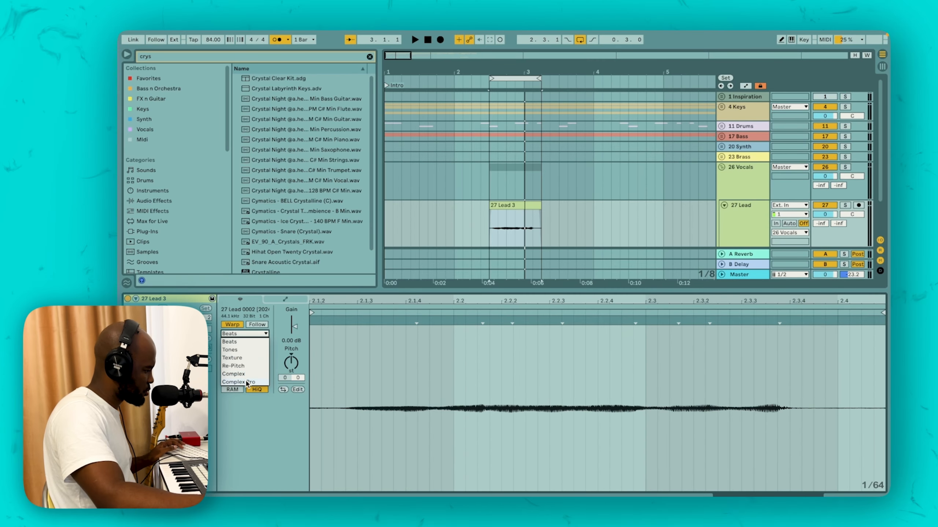
# Step: Warp the vocal clip in Complex Pro mode at +12 semitones and lower the 27 Lead track volume to -6.8 dB
pyautogui.click(247, 383)
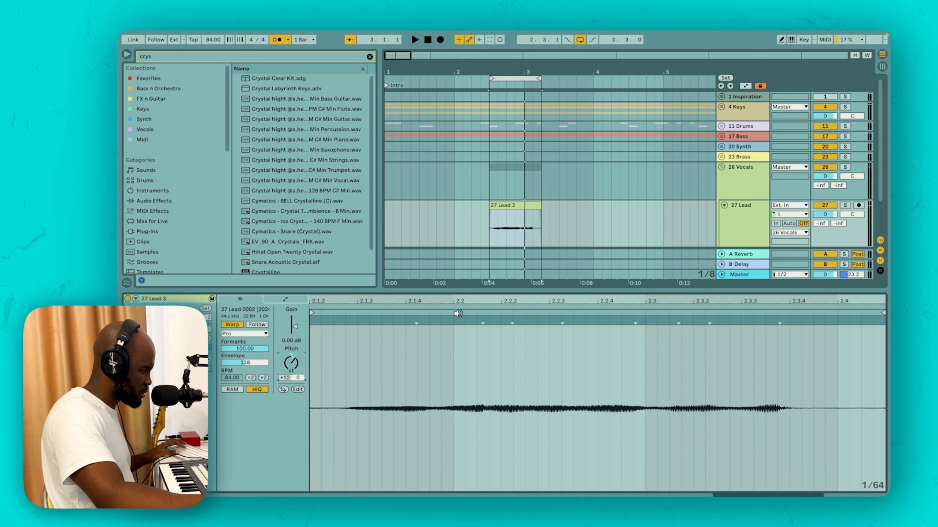
pyautogui.moveTo(824, 214); pyautogui.dragTo(825, 216)
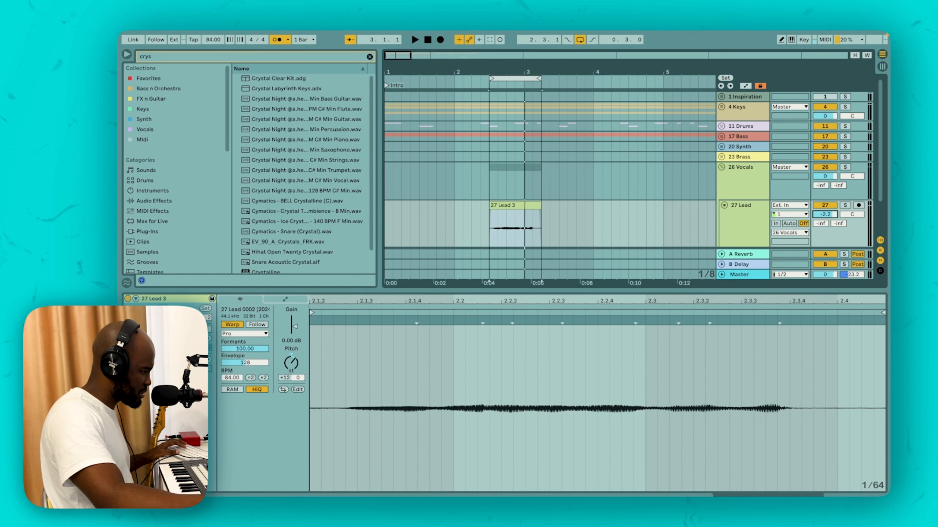
pyautogui.press('space')
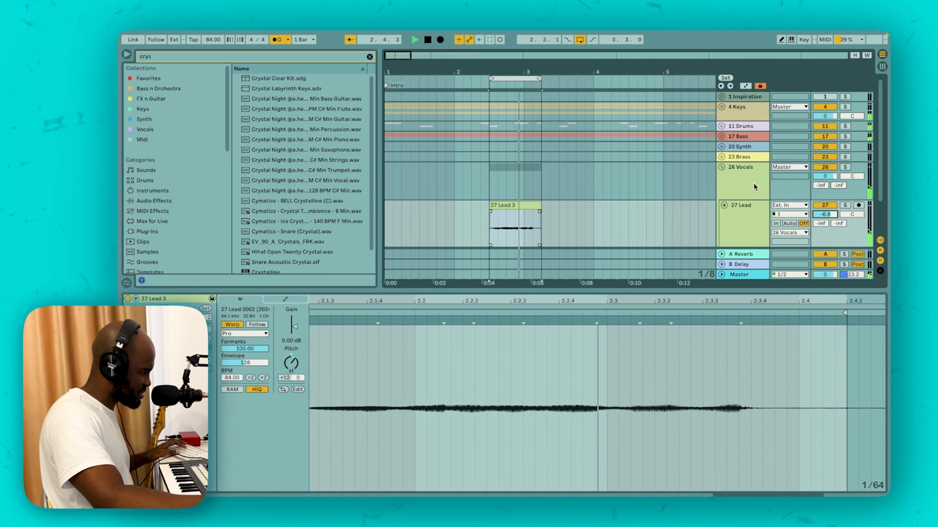
pyautogui.press('space')
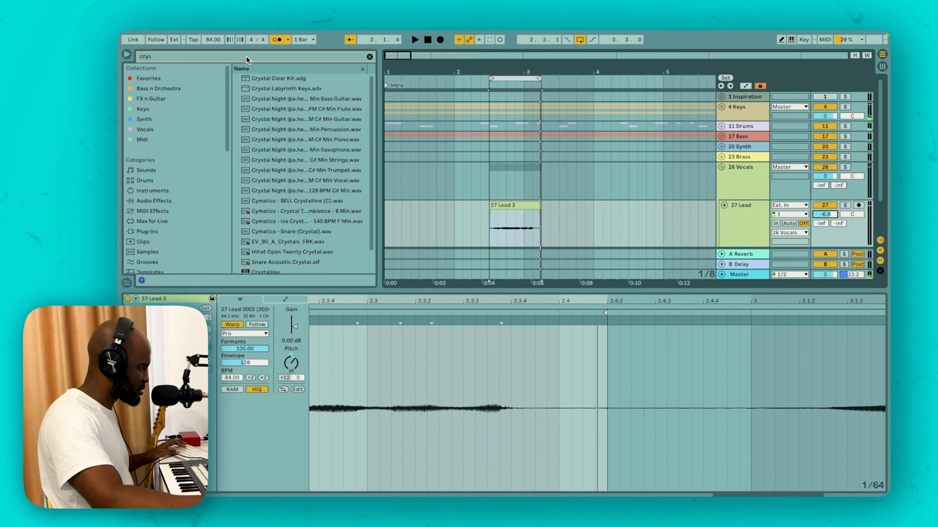
# Step: Clear the search text in the browser
pyautogui.click(282, 54)
pyautogui.click(369, 57)
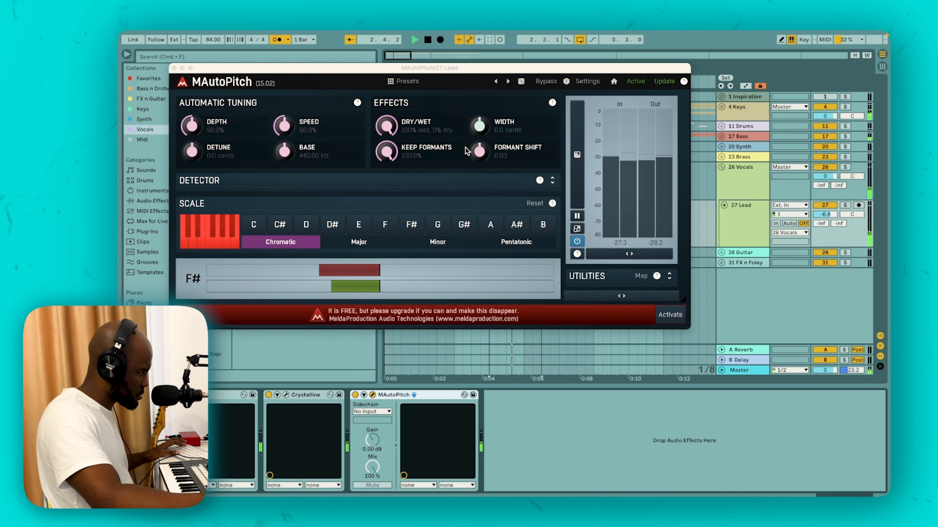
# Step: Try a formant shift of +5.09 in MAutoPitch on 27 Lead, settle on -3.84, and close the plug-in
pyautogui.moveTo(479, 151); pyautogui.dragTo(495, 89)
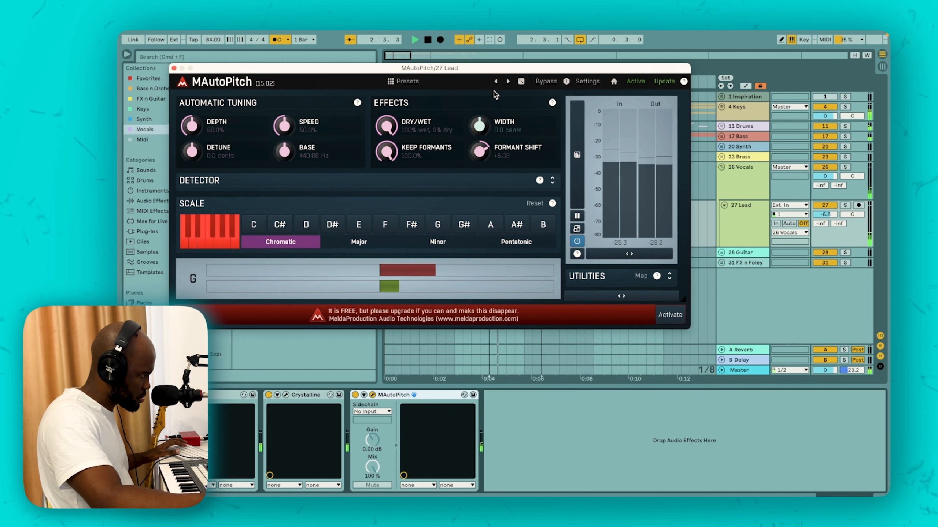
pyautogui.click(174, 68)
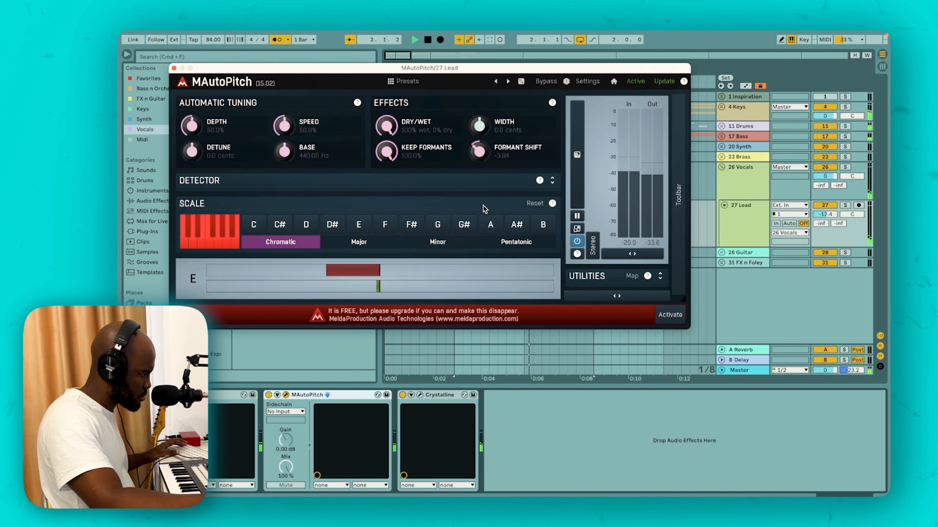
pyautogui.click(174, 69)
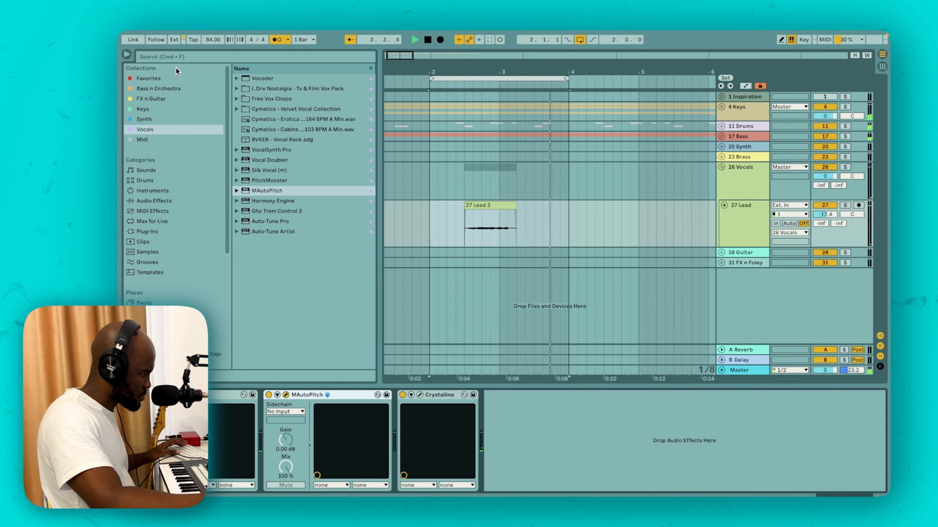
# Step: Play back the looped vocal section with its effects and select the 29 Lead guitar track
pyautogui.press('space')
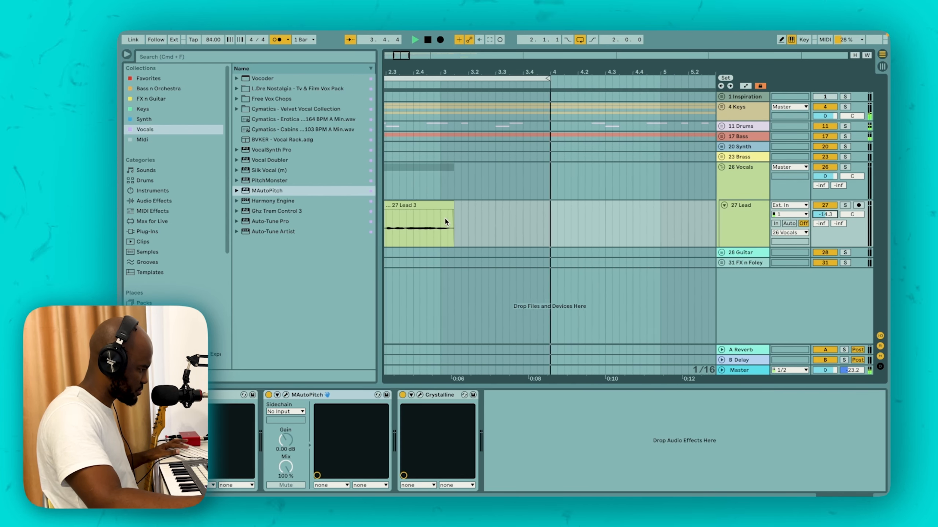
pyautogui.press('space')
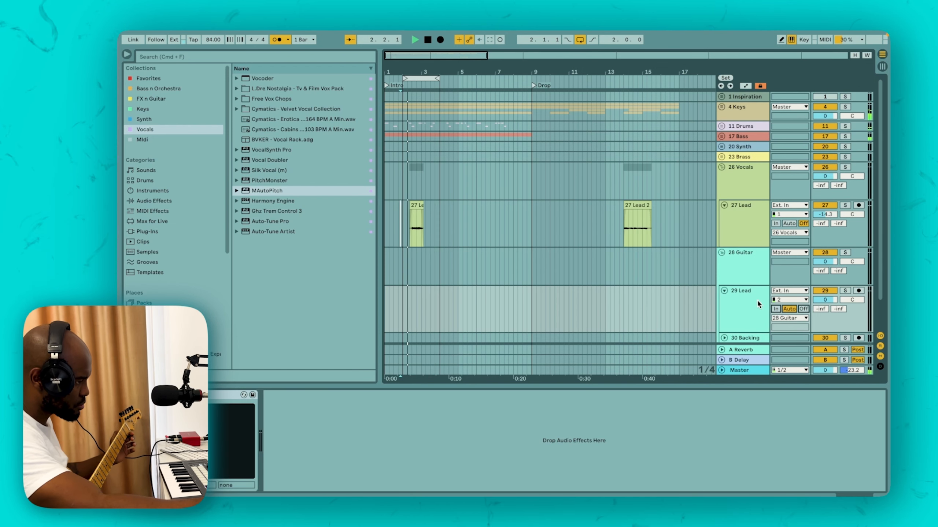
pyautogui.click(748, 302)
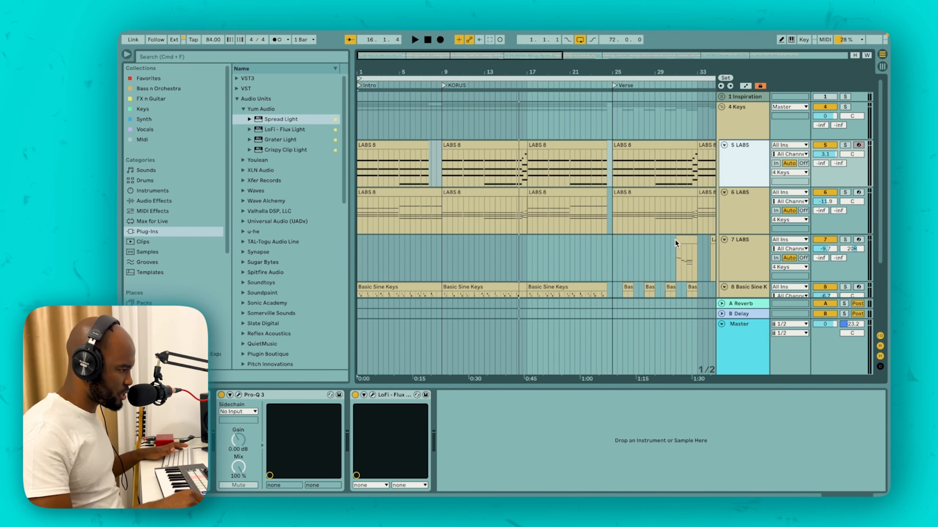
# Step: Record-arm the 5 LABS track and open its LoFi - Flux Light plug-in
pyautogui.click(857, 144)
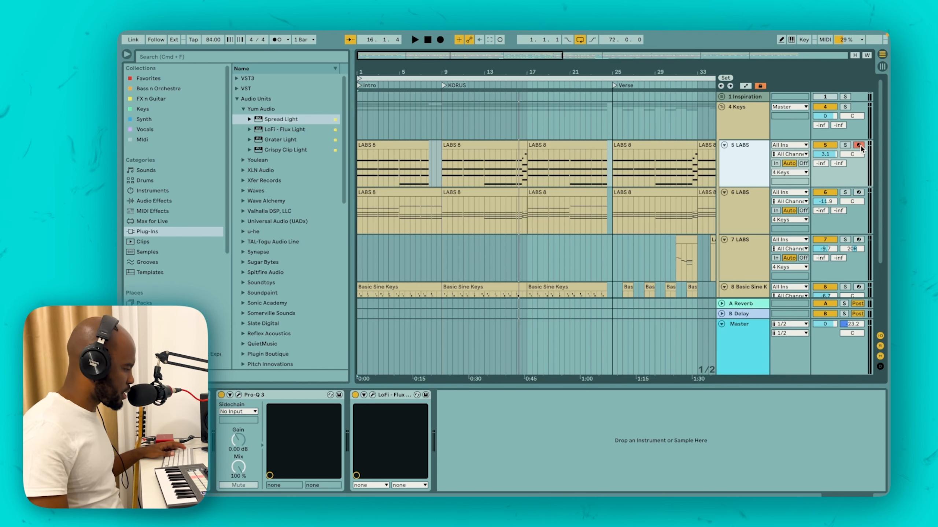
pyautogui.click(372, 395)
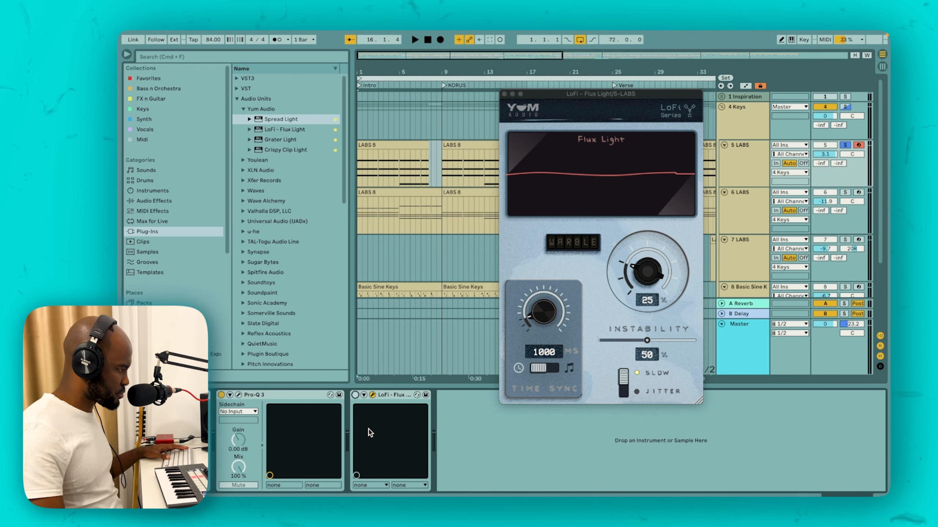
# Step: Compare the soloed 5 LABS chords without and with LoFi - Flux Light, leave the effect enabled, and close its window
pyautogui.press('space')
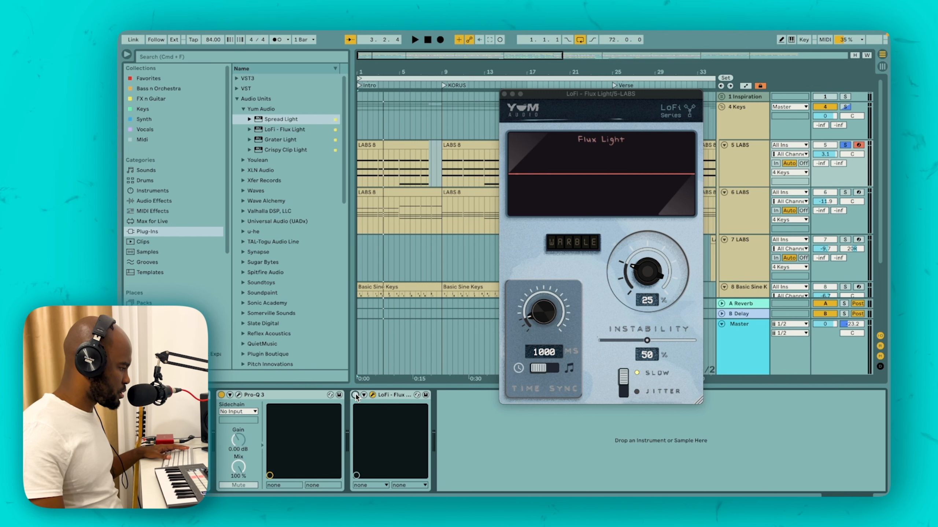
pyautogui.click(355, 396)
pyautogui.press('space')
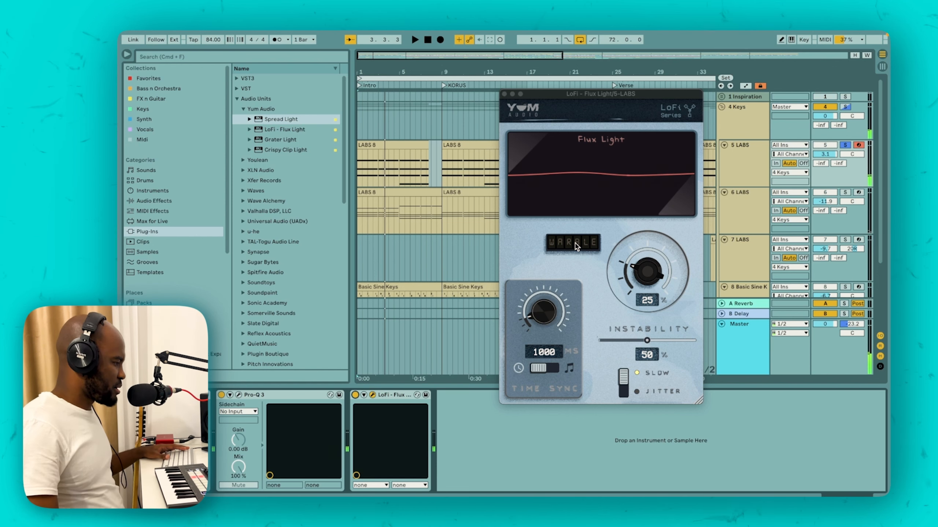
pyautogui.press('space')
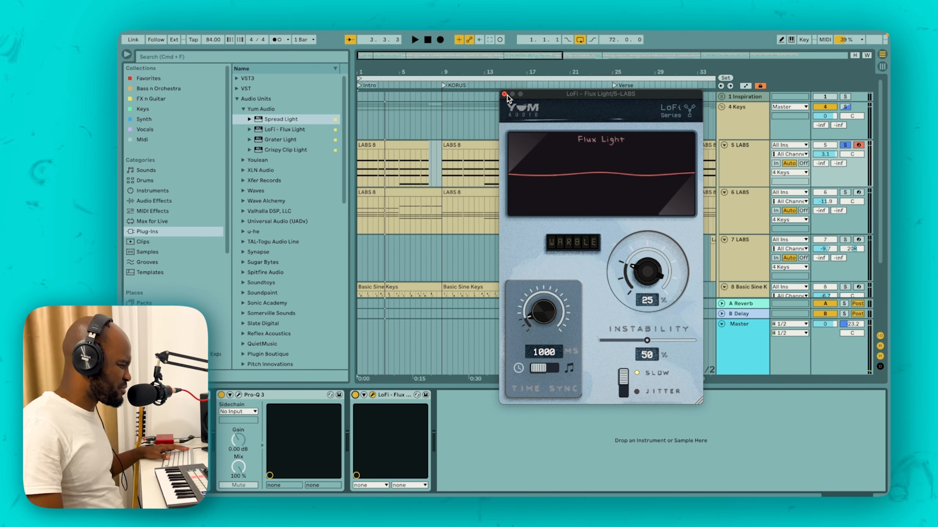
pyautogui.click(504, 93)
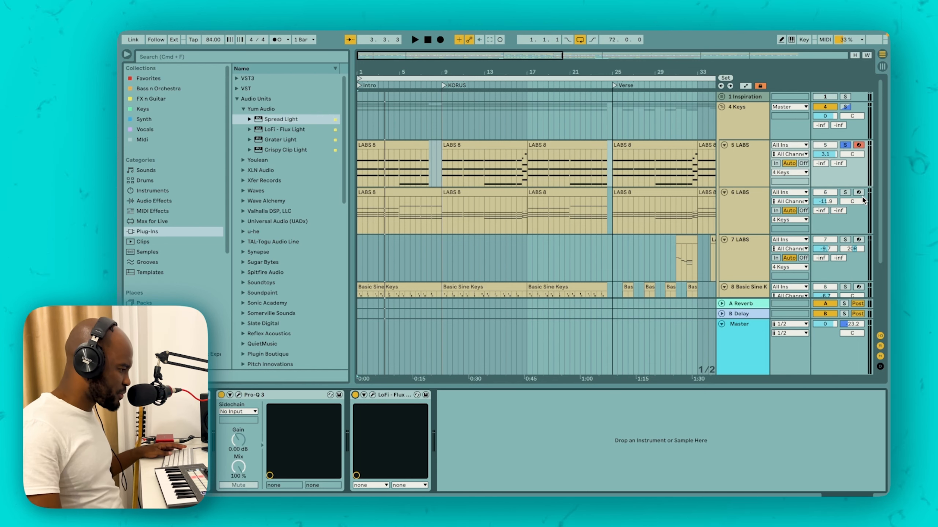
# Step: Solo and arm the 7 LABS track, and play its melody clips in the Bridge and Outro
pyautogui.hscroll(15, 718, 262)
pyautogui.scroll(-2, 717, 263)
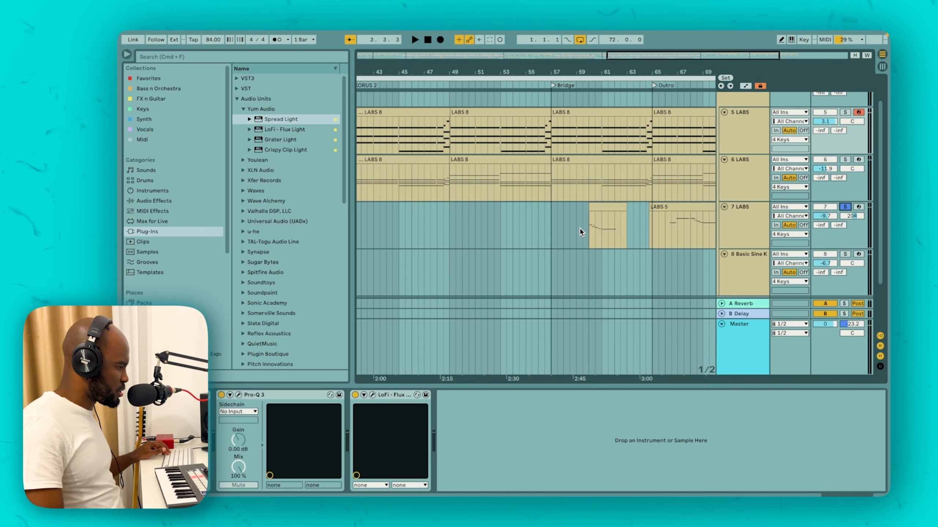
pyautogui.click(551, 229)
pyautogui.press('space')
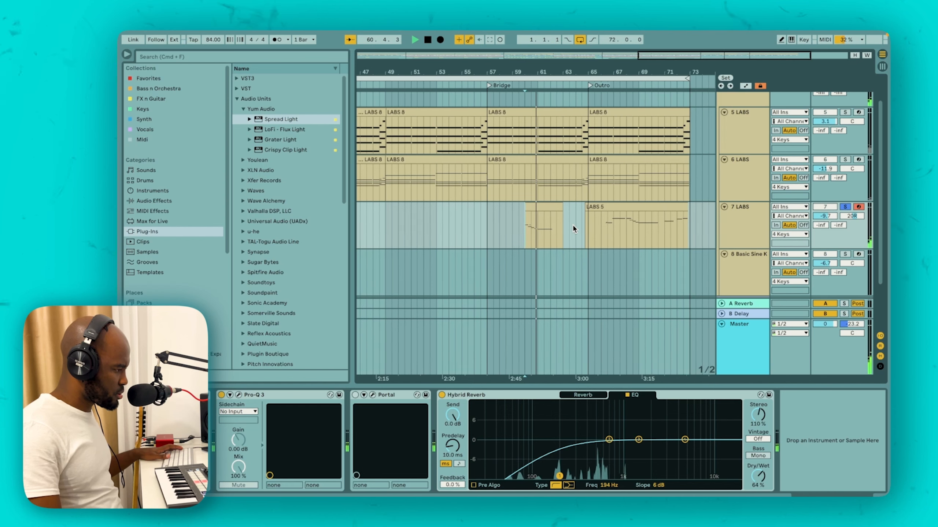
pyautogui.click(603, 208)
pyautogui.press('space')
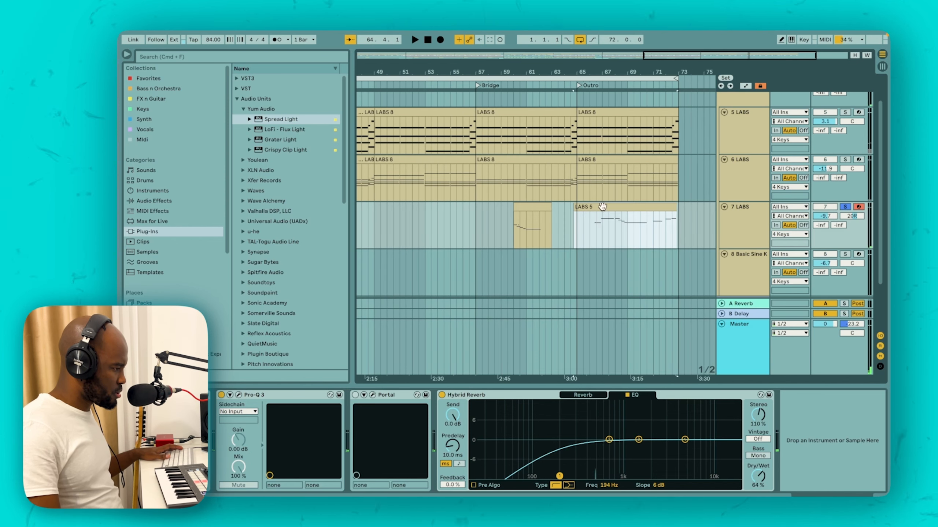
pyautogui.press('space')
pyautogui.click(547, 237)
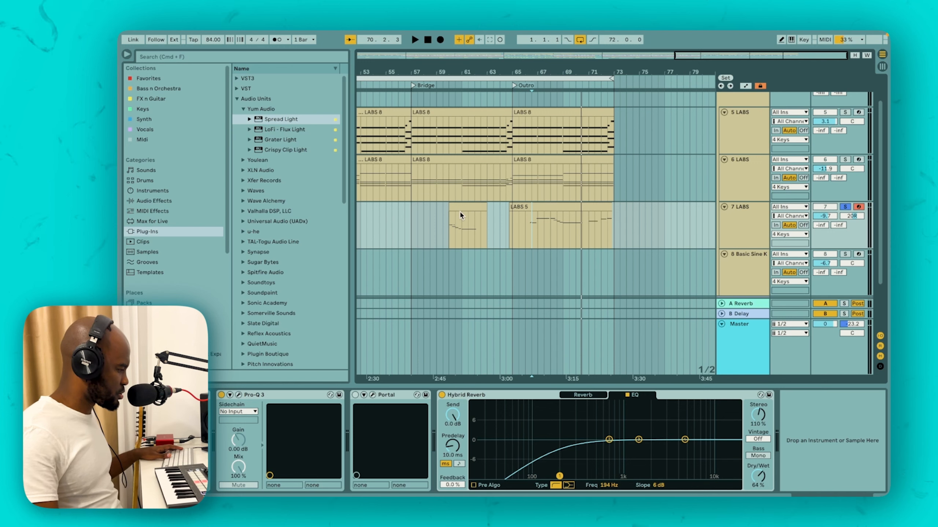
# Step: Bypass Hybrid Reverb on 7 LABS, play the soloed Bridge melody dry, and unsolo the track
pyautogui.press('0')
pyautogui.click(442, 225)
pyautogui.press('space')
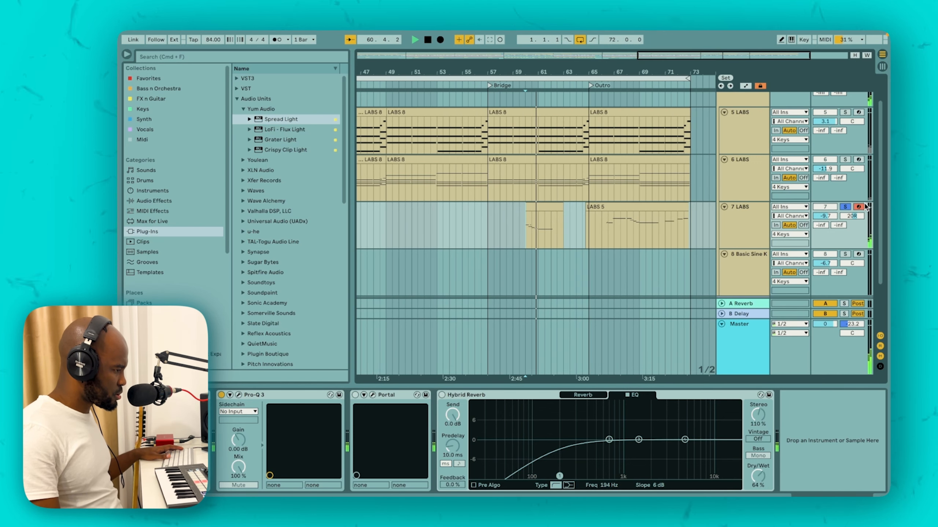
pyautogui.click(845, 207)
pyautogui.press('space')
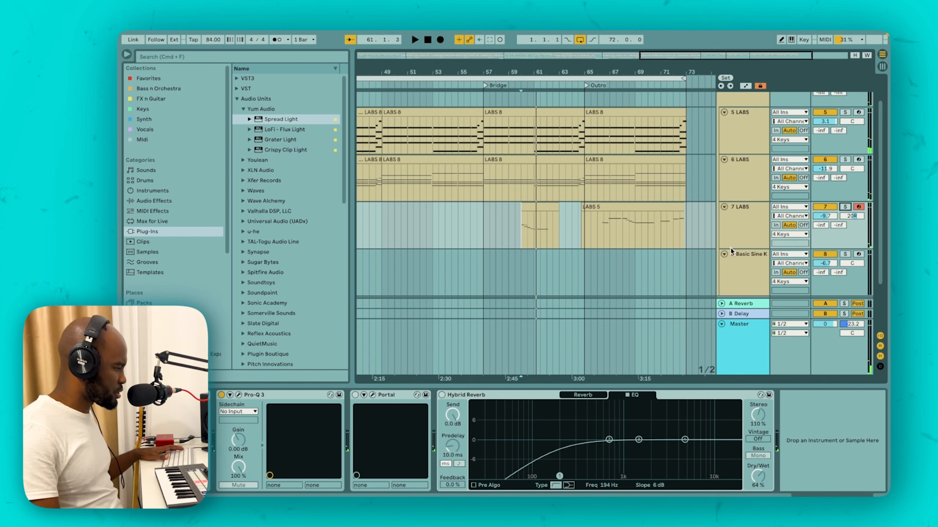
# Step: Play the Bridge melody in the full mix without reverb, and turn Hybrid Reverb back on
pyautogui.press('space')
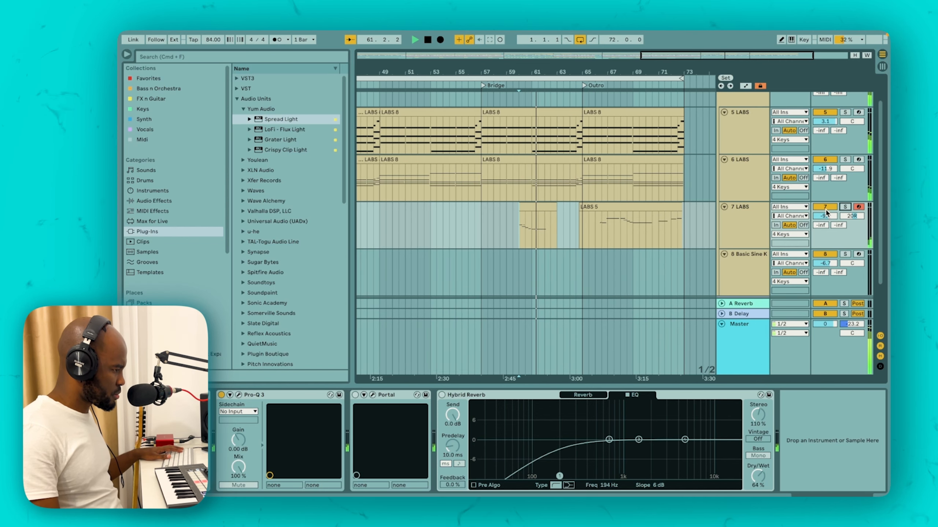
pyautogui.press('space')
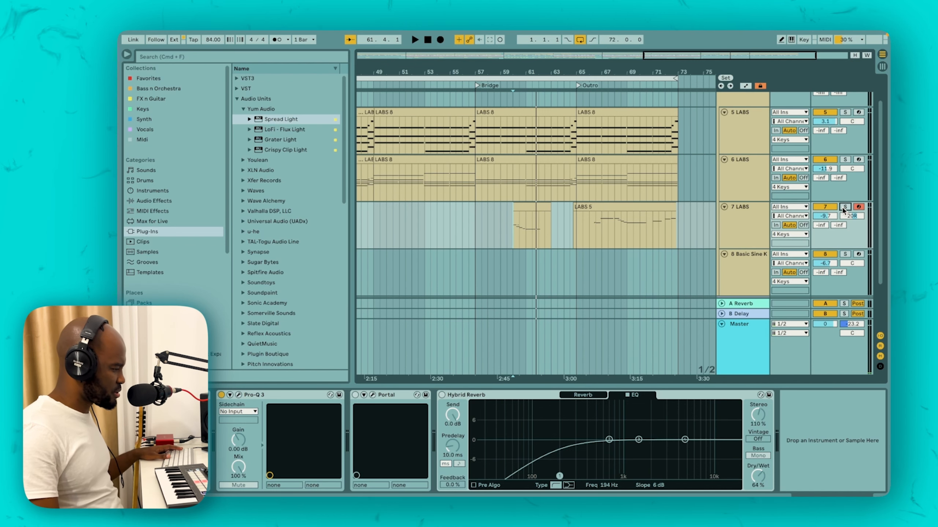
pyautogui.click(442, 395)
pyautogui.press('space')
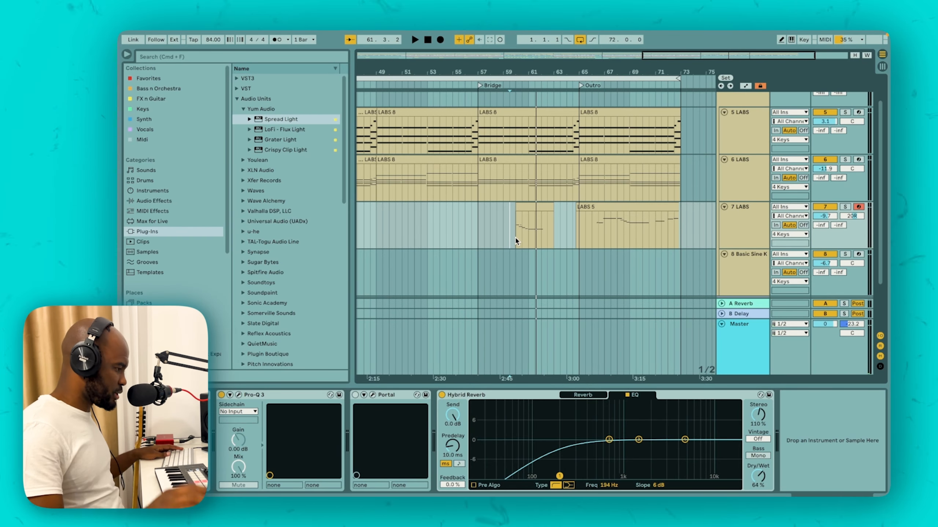
# Step: Collapse the Keys tracks, select the 9 Drums group, and show its Auto Filter frequency automation
pyautogui.click(724, 134)
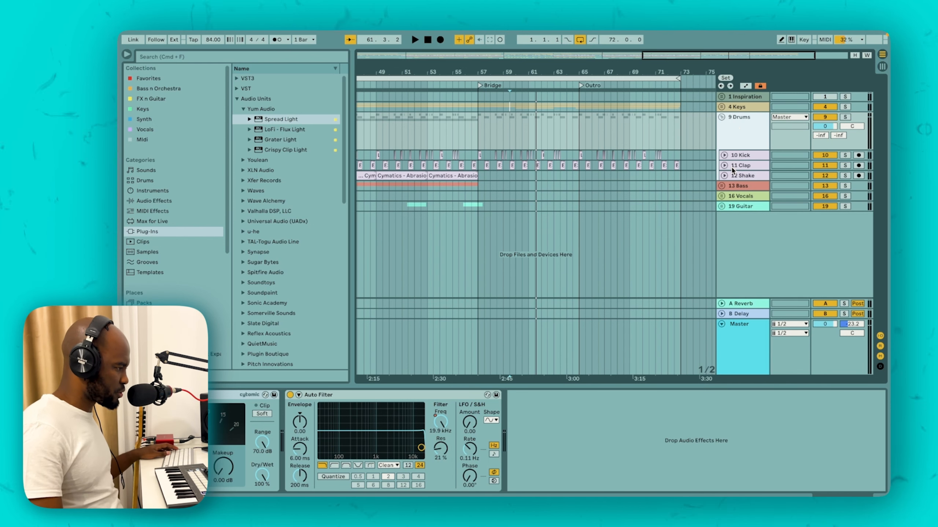
pyautogui.press('a')
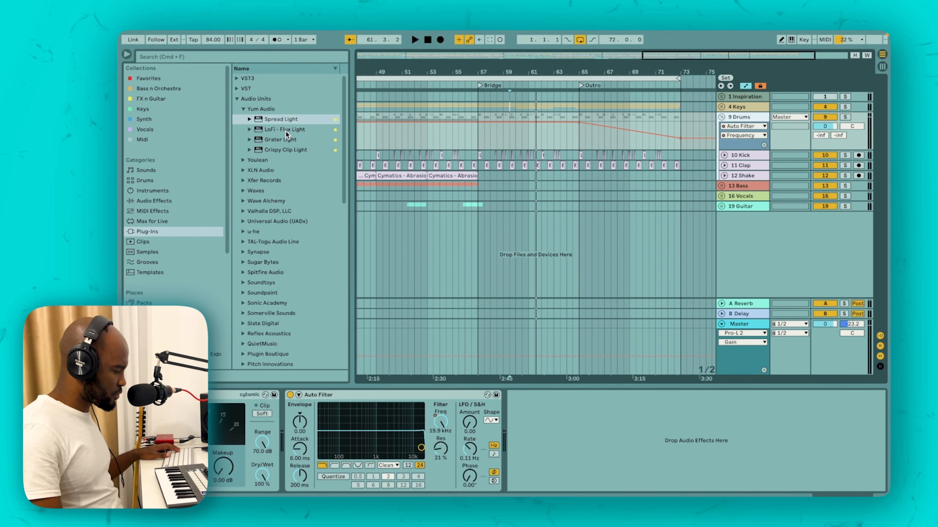
pyautogui.press('a')
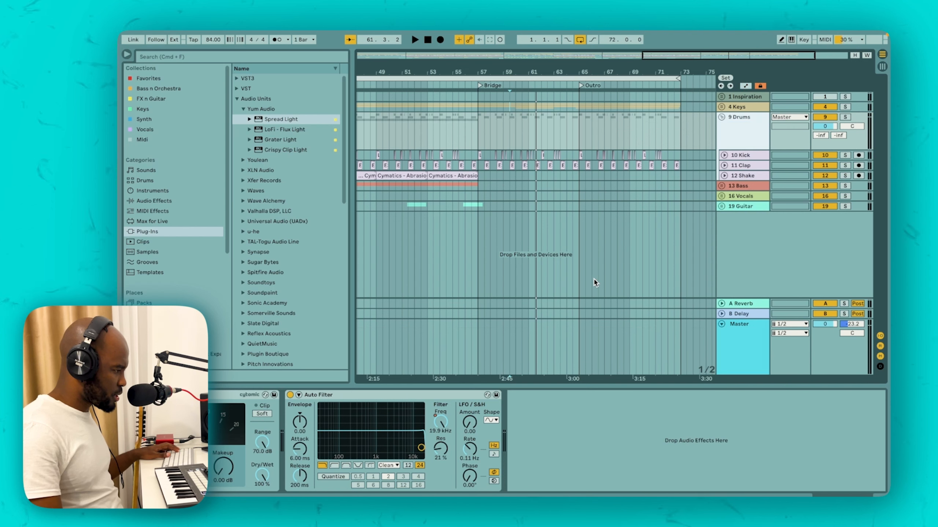
pyautogui.click(444, 420)
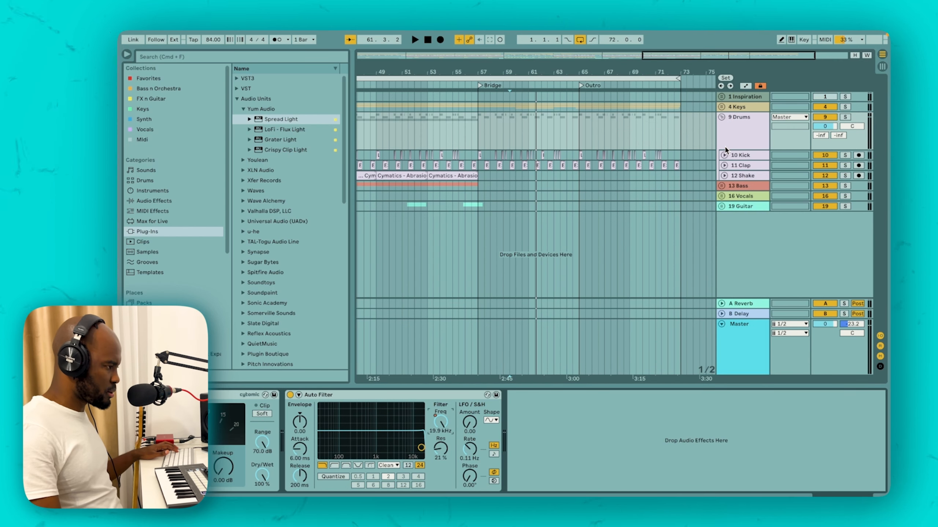
pyautogui.press('a')
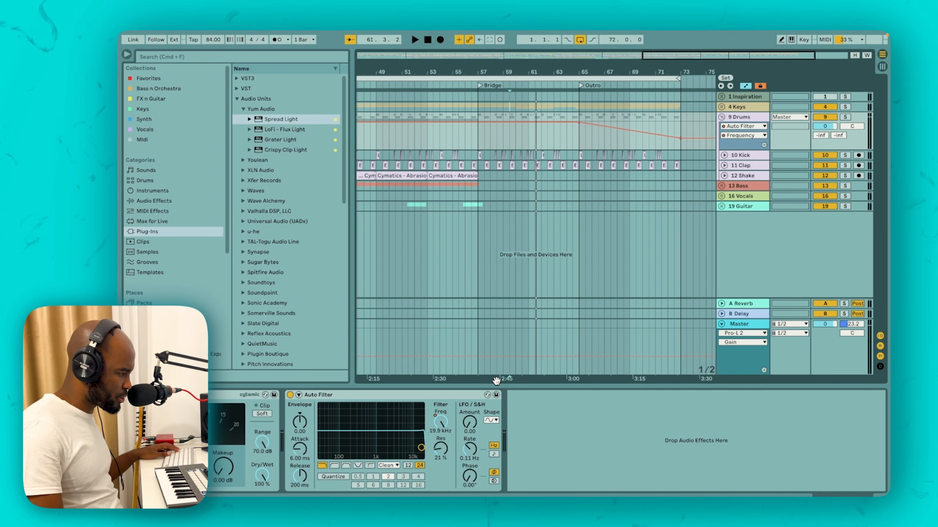
# Step: Display the drums' Auto Filter LFO rate lane, return to the filter frequency lane, and play the Intro sweep
pyautogui.click(441, 425)
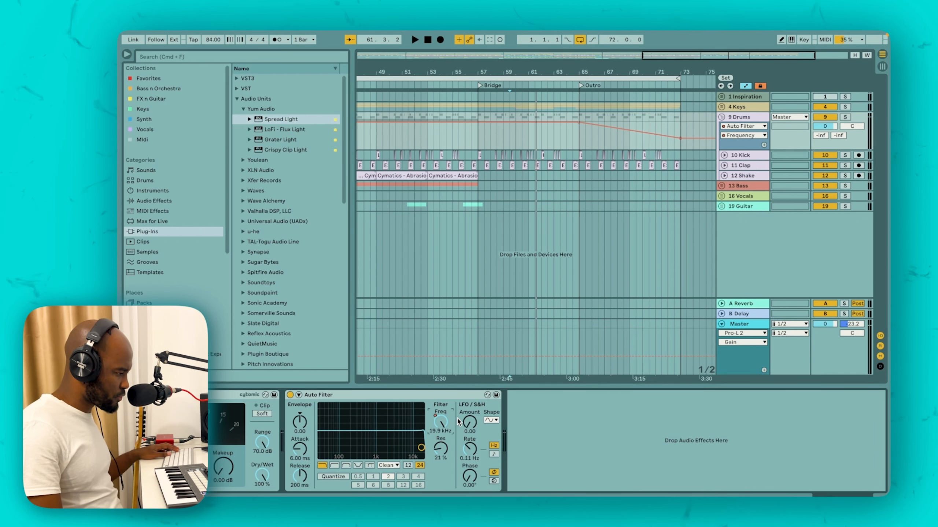
pyautogui.click(472, 451)
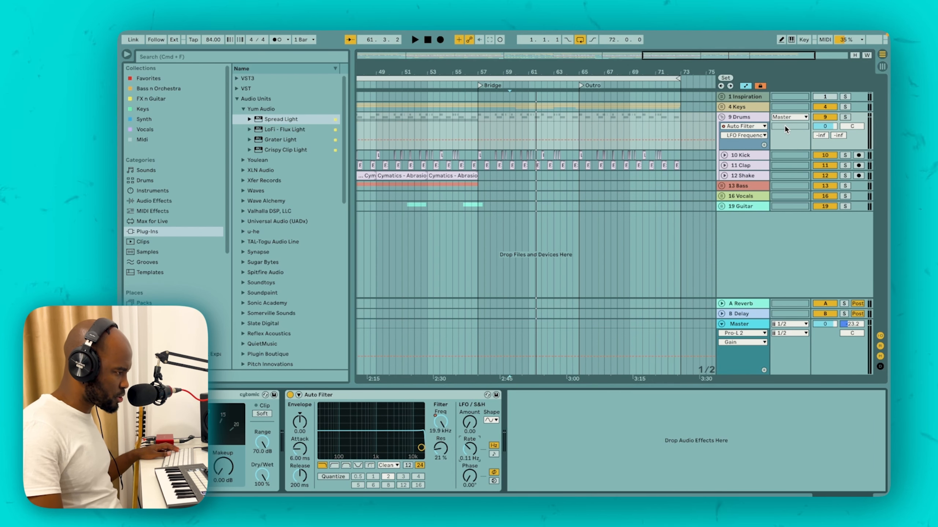
pyautogui.click(441, 421)
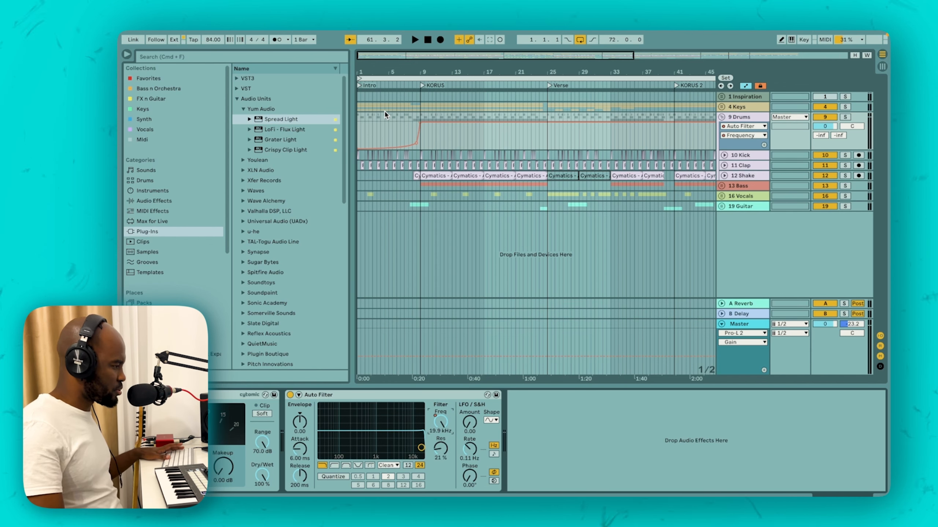
pyautogui.press('space')
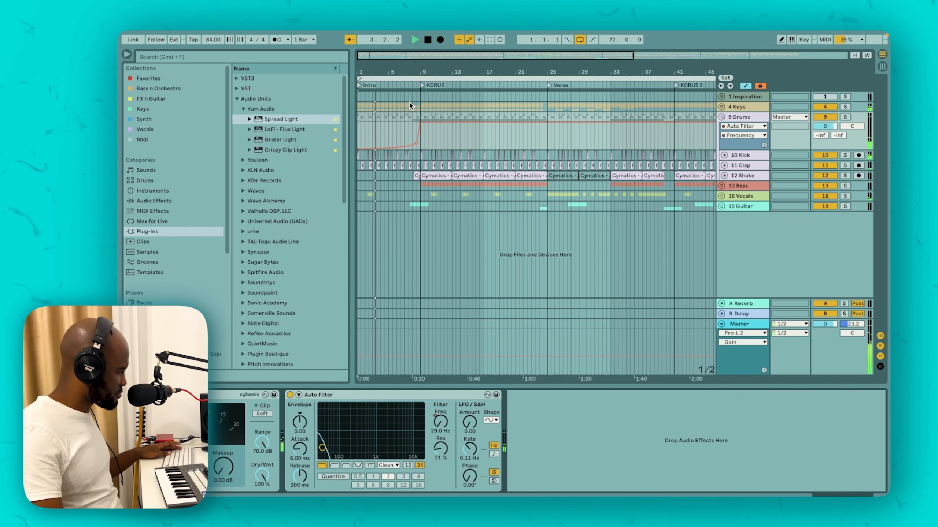
# Step: Unfold the 10 Kick track, examine its pattern around the KORUS marker, and play the Intro-to-KORUS transition
pyautogui.click(723, 154)
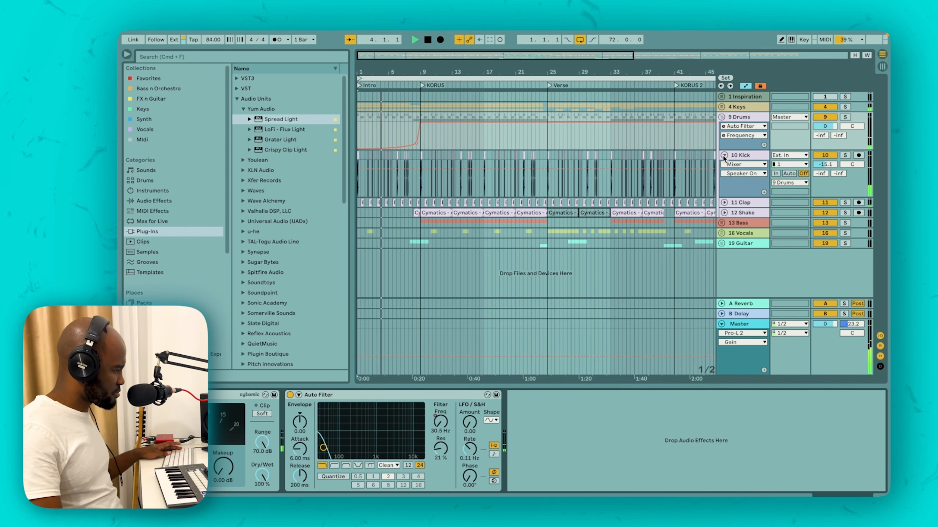
pyautogui.scroll(5, 408, 172)
pyautogui.scroll(4, 408, 171)
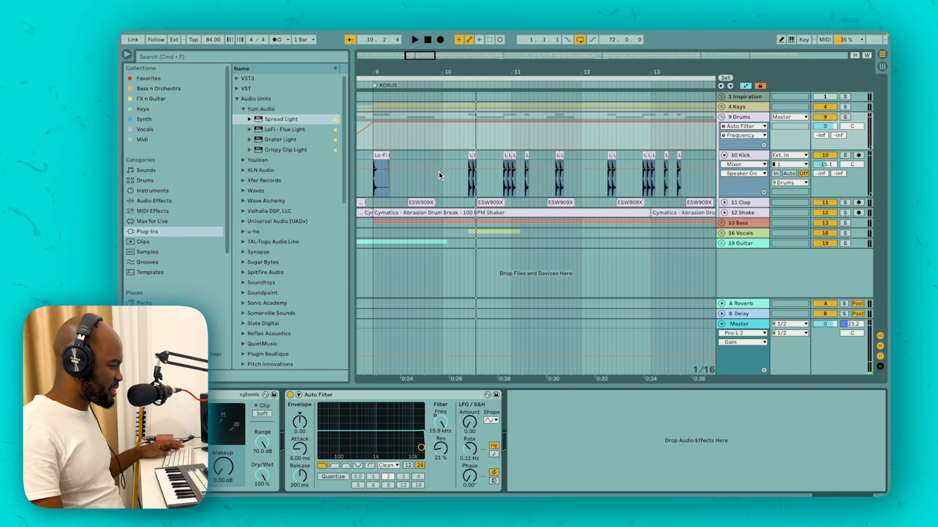
pyautogui.scroll(-5, 440, 172)
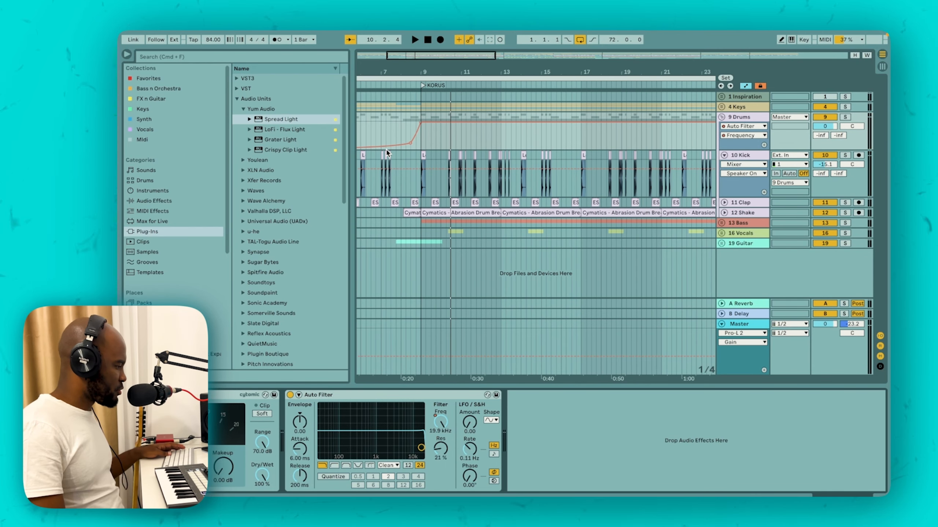
pyautogui.click(369, 185)
pyautogui.press('space')
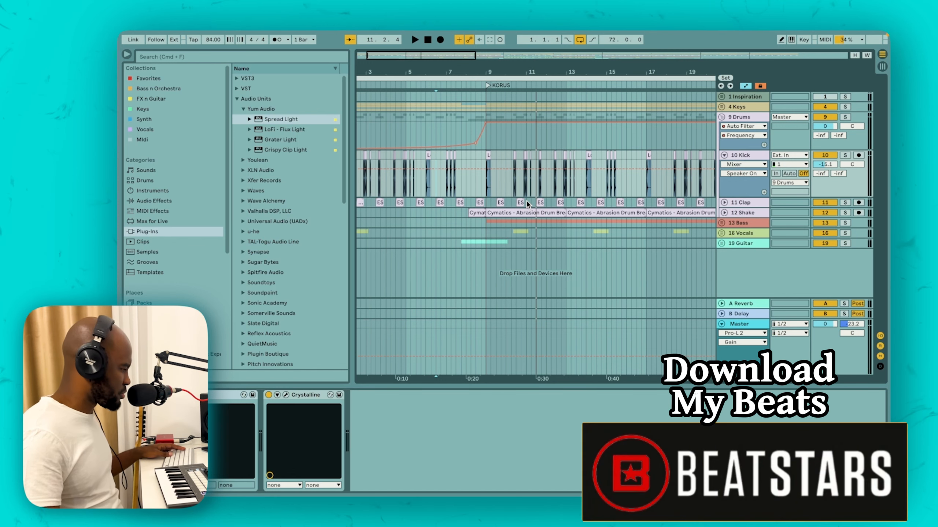
# Step: Hide the automation lanes, arm 10 Kick, inspect the KICK NONLIN 01 preset in its Crystalline plug-in, and close the plug-in
pyautogui.press('a')
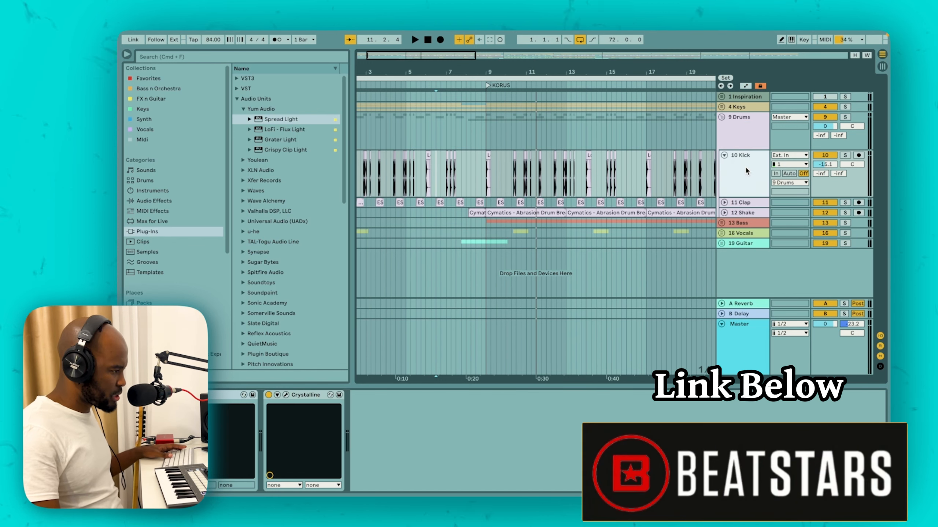
pyautogui.doubleClick(743, 179)
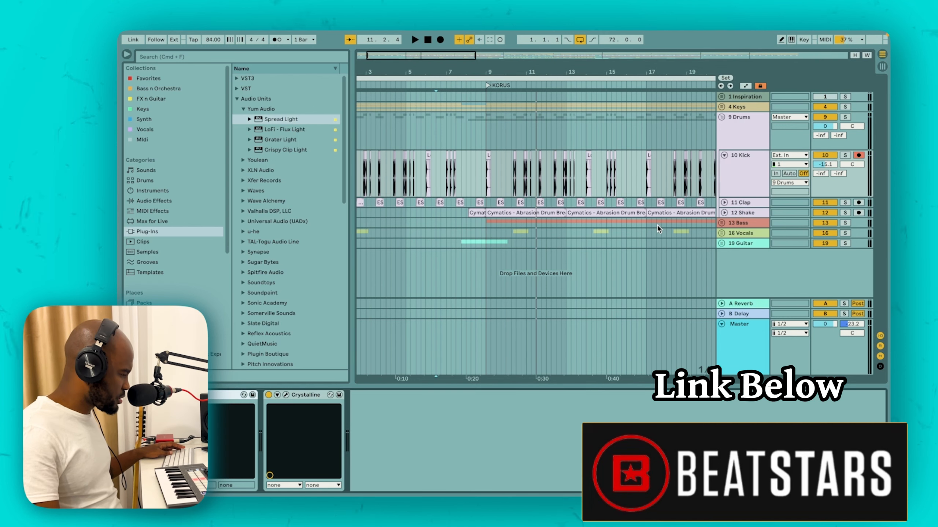
pyautogui.click(286, 394)
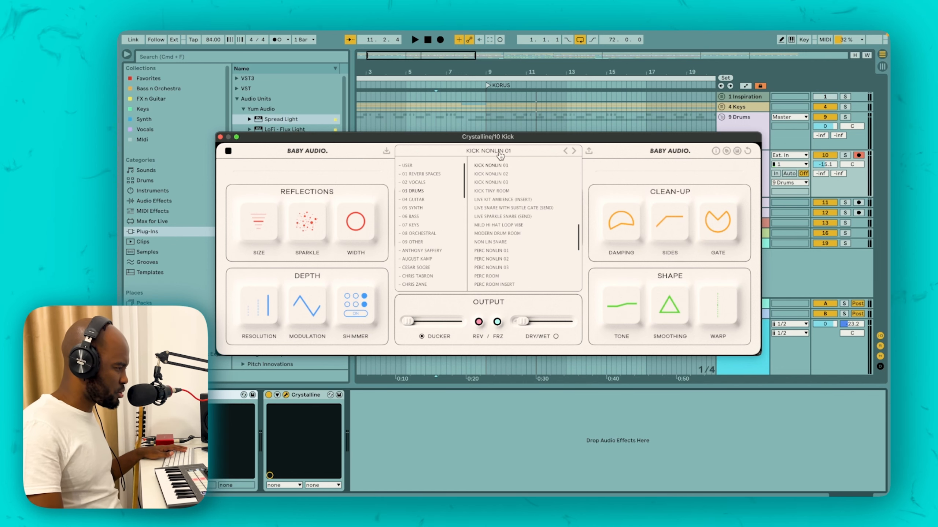
pyautogui.press('super+w')
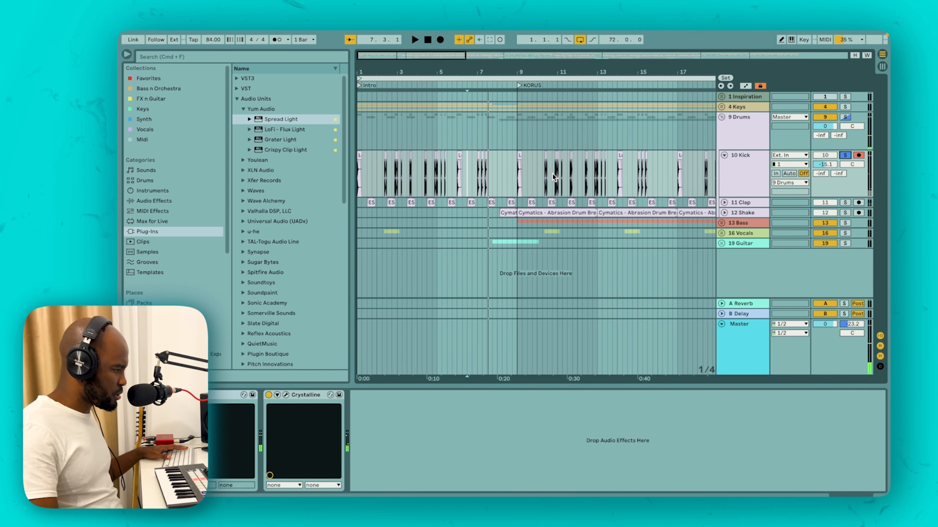
# Step: Compare the soloed kick with and without Crystalline in the KORUS section, leave the effect enabled, and unsolo the kick
pyautogui.click(554, 177)
pyautogui.press('space')
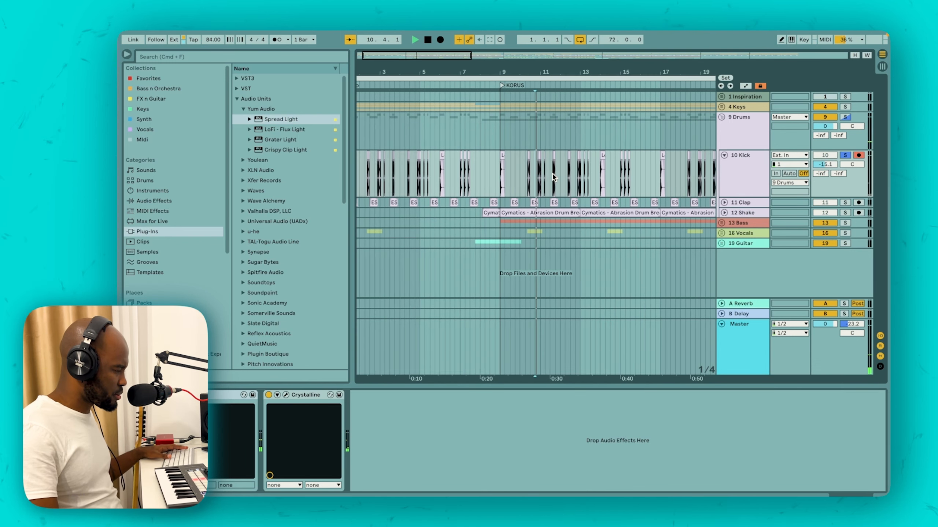
pyautogui.press('space')
pyautogui.click(268, 395)
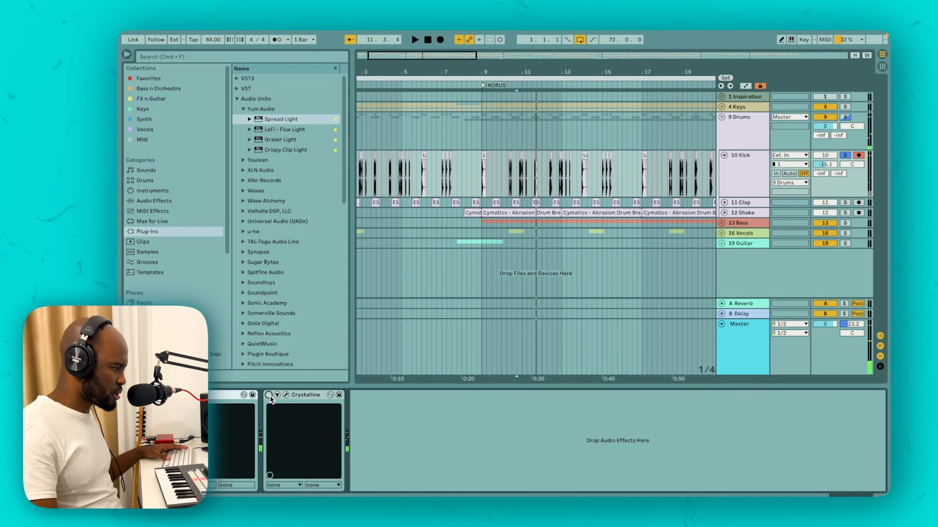
pyautogui.click(269, 395)
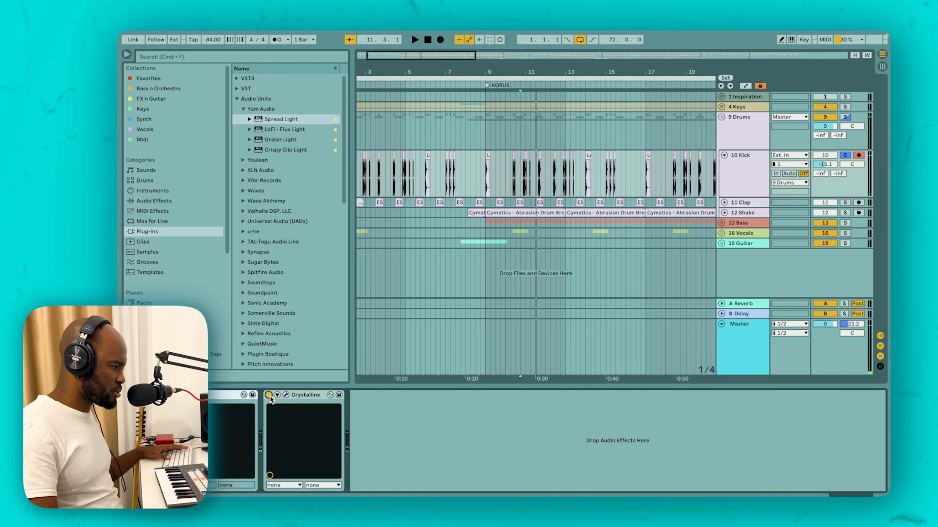
pyautogui.click(845, 155)
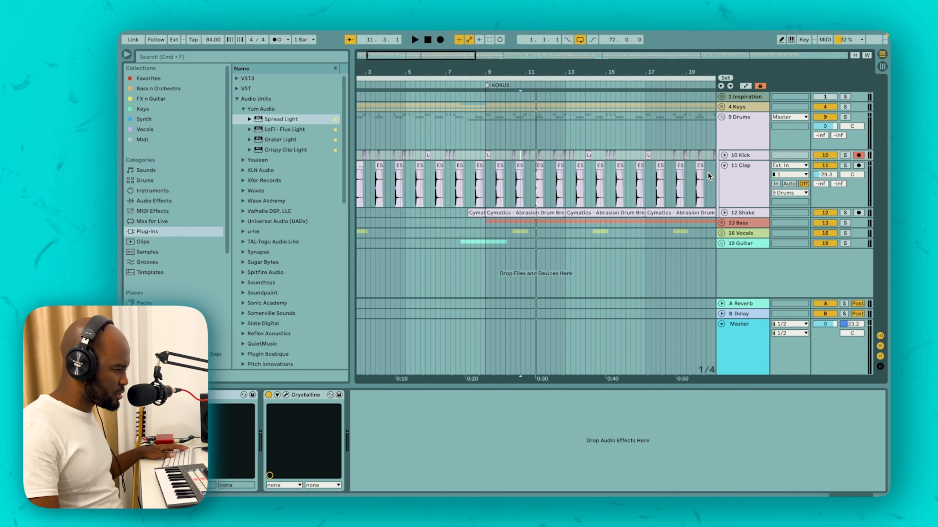
# Step: Play the 11 Clap track in the KORUS section with its effects, and turn off its Reverb and Delay
pyautogui.click(531, 184)
pyautogui.press('space')
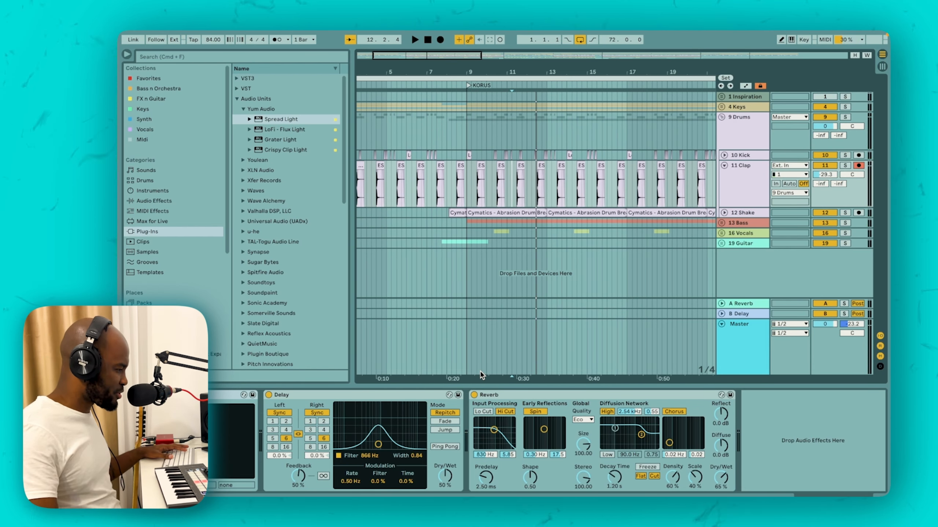
pyautogui.click(474, 395)
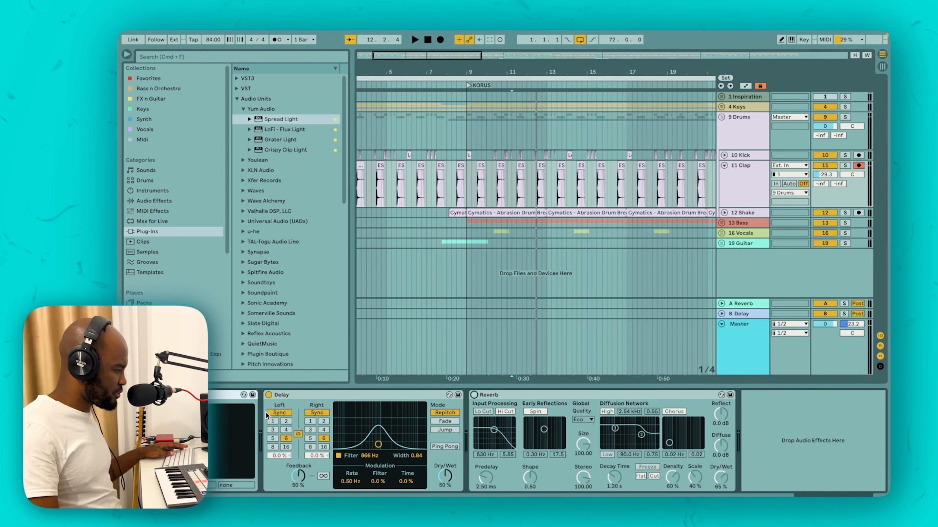
pyautogui.click(268, 395)
# Step: Play the KORUS section with the dry clap, re-enable the clap's Delay, and play the section again
pyautogui.press('space')
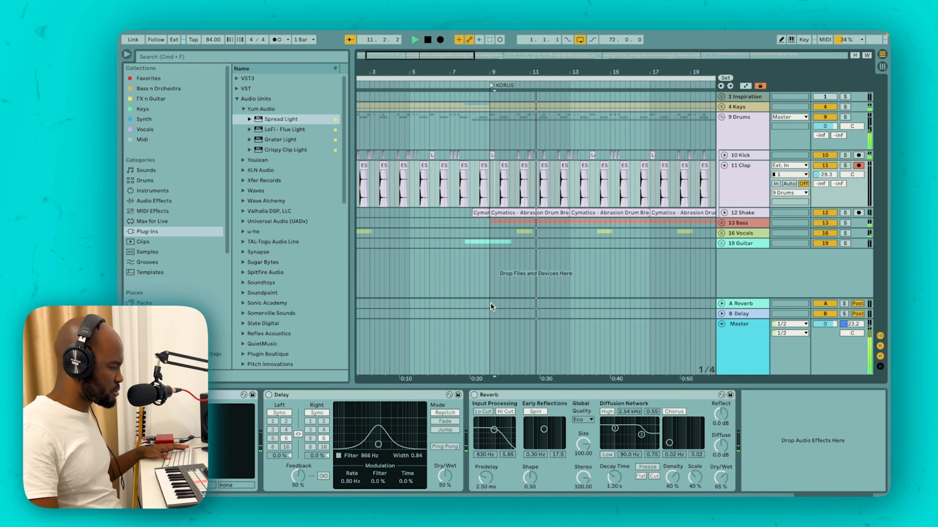
pyautogui.press('space')
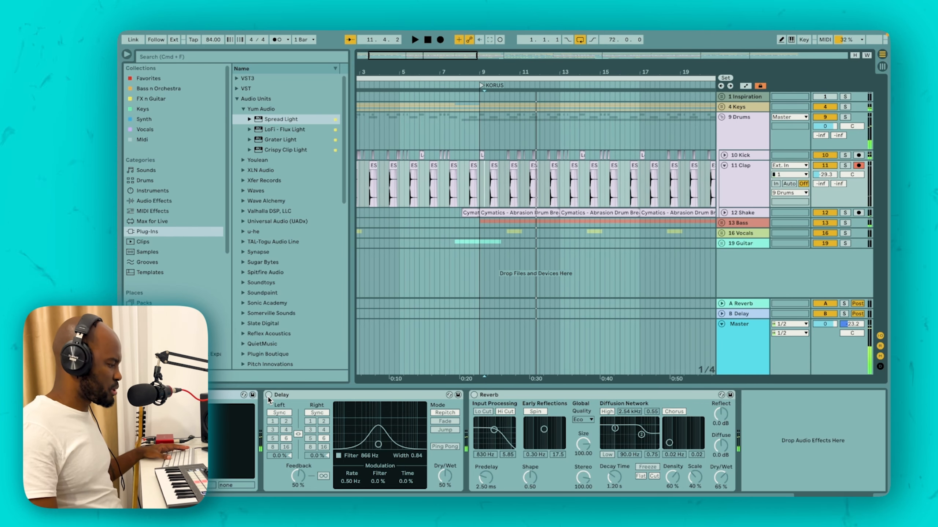
pyautogui.click(269, 395)
pyautogui.press('space')
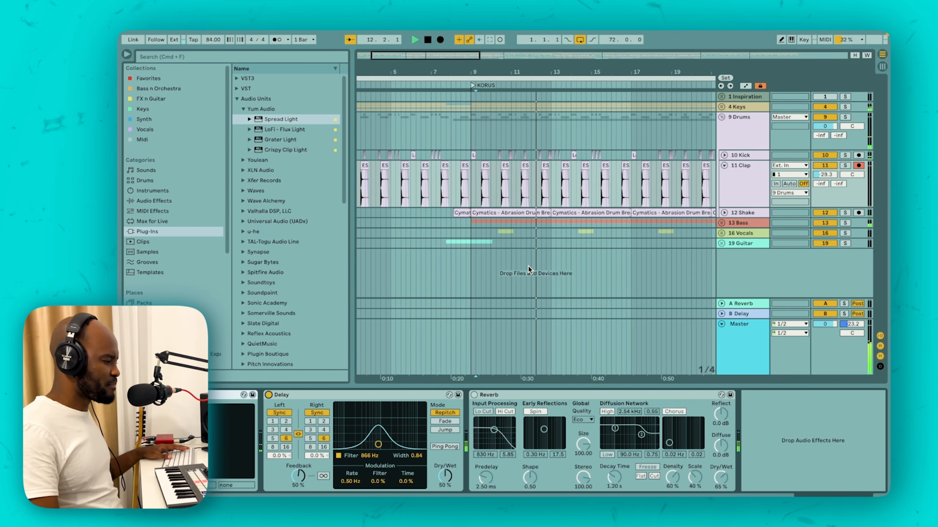
# Step: Re-enable the clap's Reverb and compare the KORUS section with and without it, leaving the effect on
pyautogui.press('space')
pyautogui.click(474, 394)
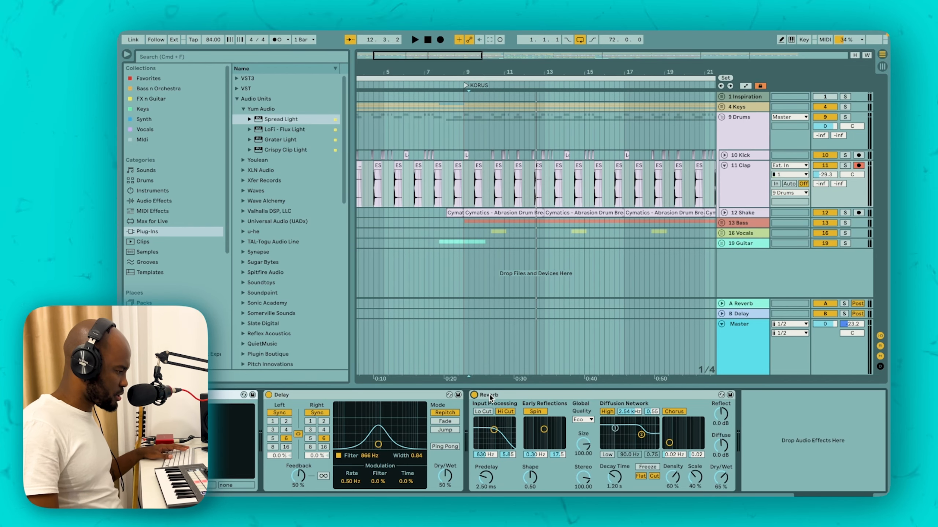
pyautogui.press('space')
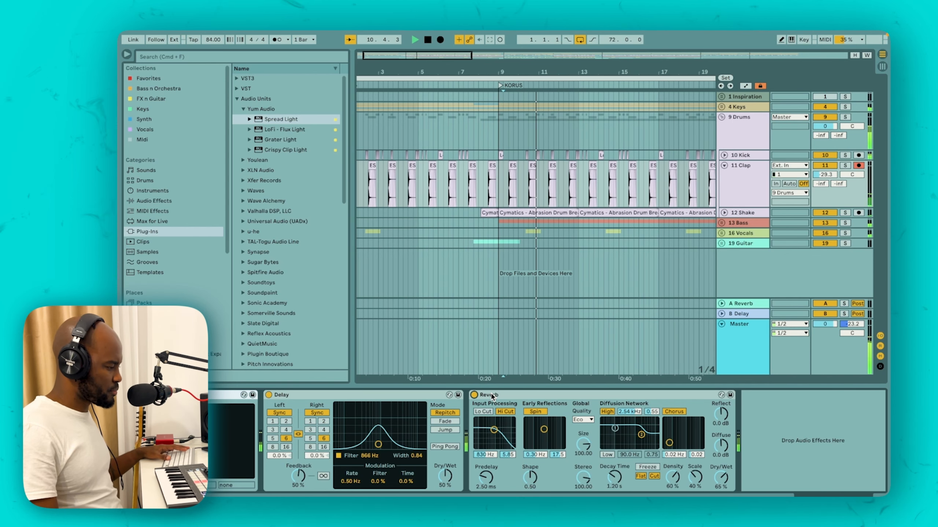
pyautogui.click(474, 395)
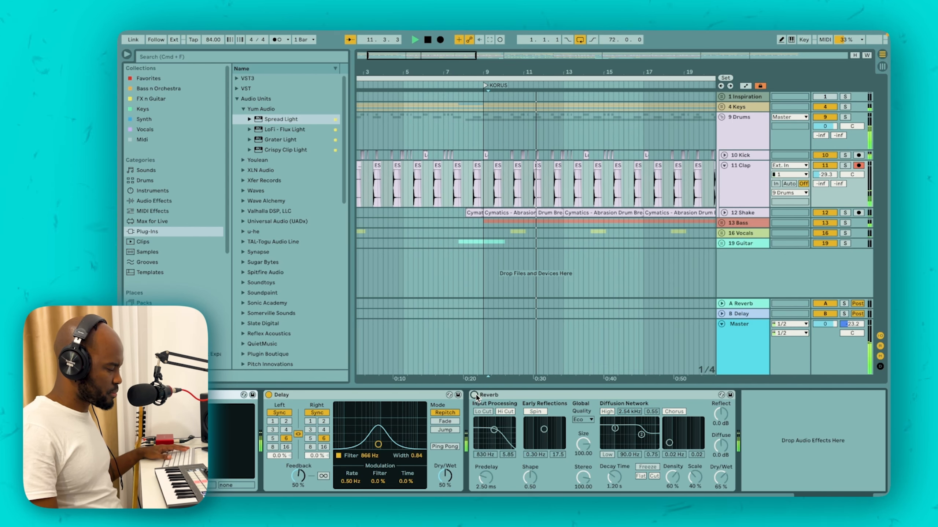
pyautogui.click(475, 395)
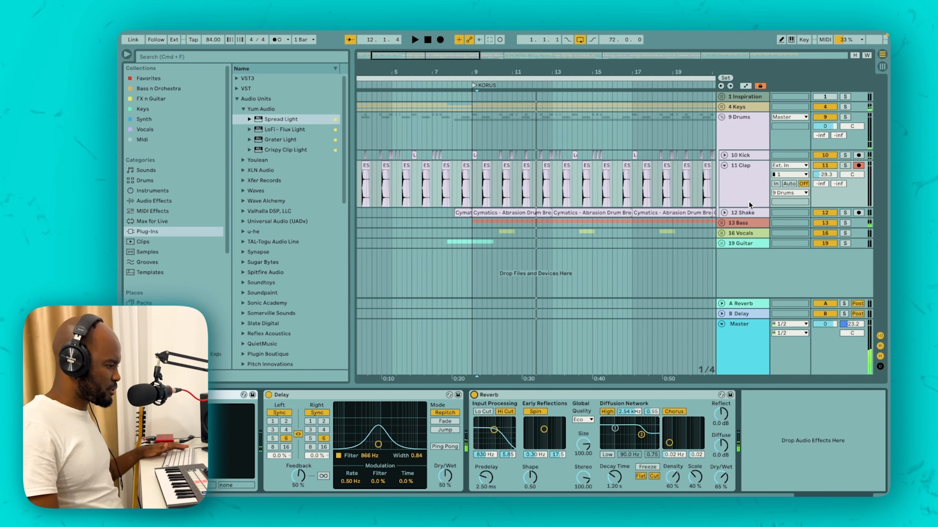
# Step: Fold the 11 Clap track, unfold 12 Shake, and play the shaker entry from just before the KORUS section
pyautogui.click(724, 166)
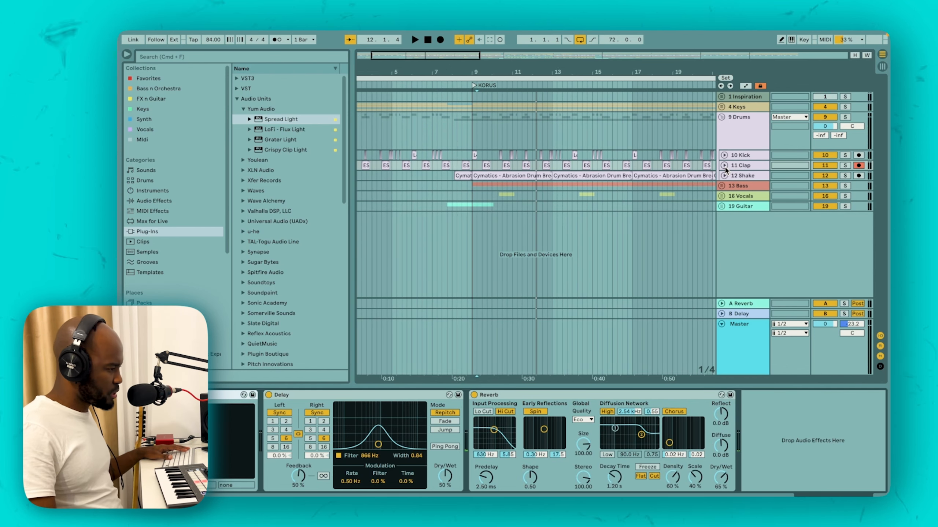
pyautogui.click(724, 177)
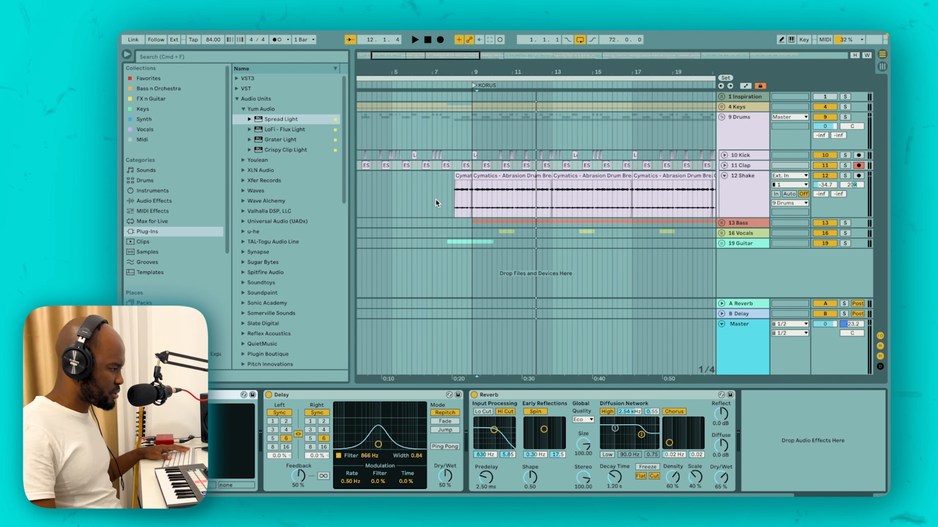
pyautogui.click(447, 200)
pyautogui.scroll(3, 467, 201)
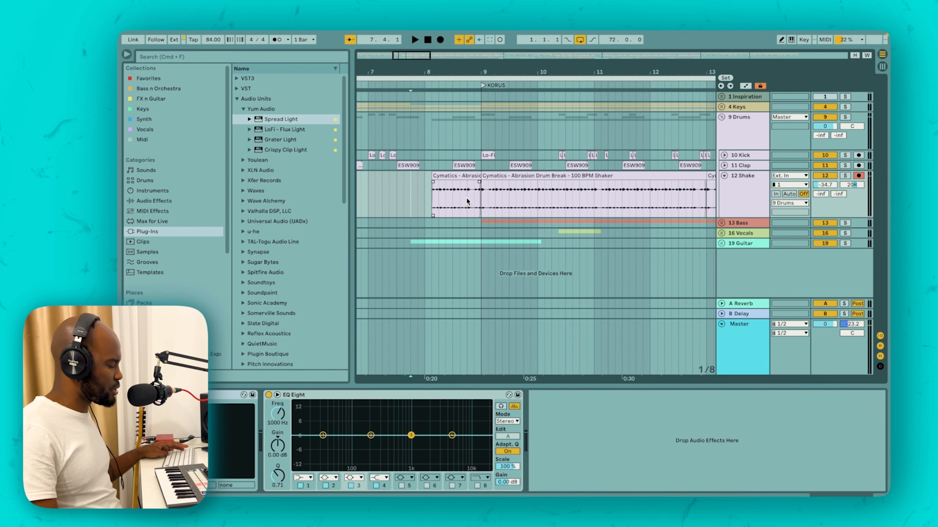
pyautogui.press('space')
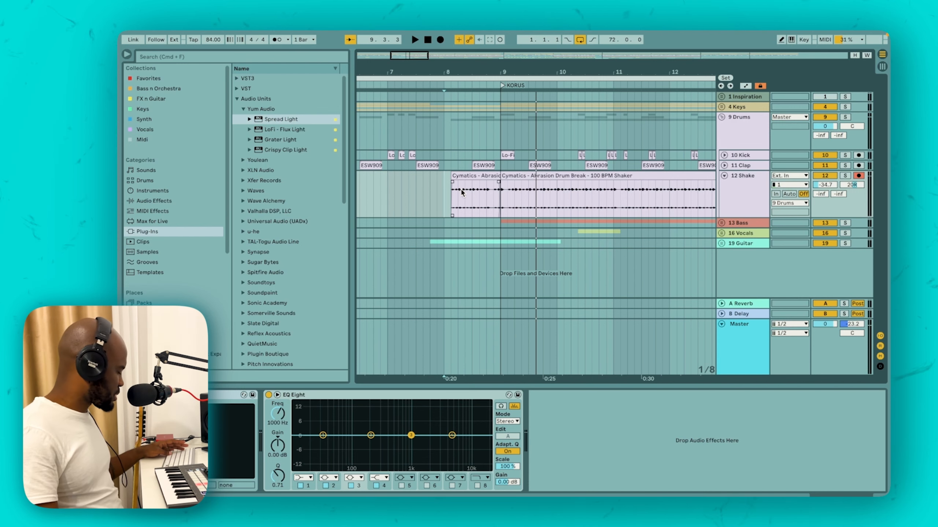
# Step: Fold the 12 Shake track and the 13 Bass group, and unfold the 16 Vocals group
pyautogui.scroll(-8, 458, 192)
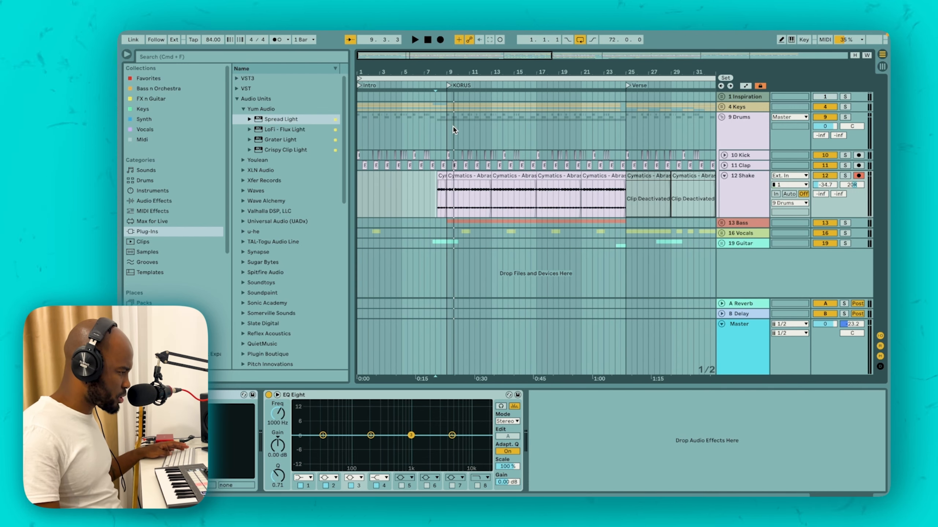
pyautogui.scroll(-3, 525, 132)
pyautogui.scroll(-3, 649, 161)
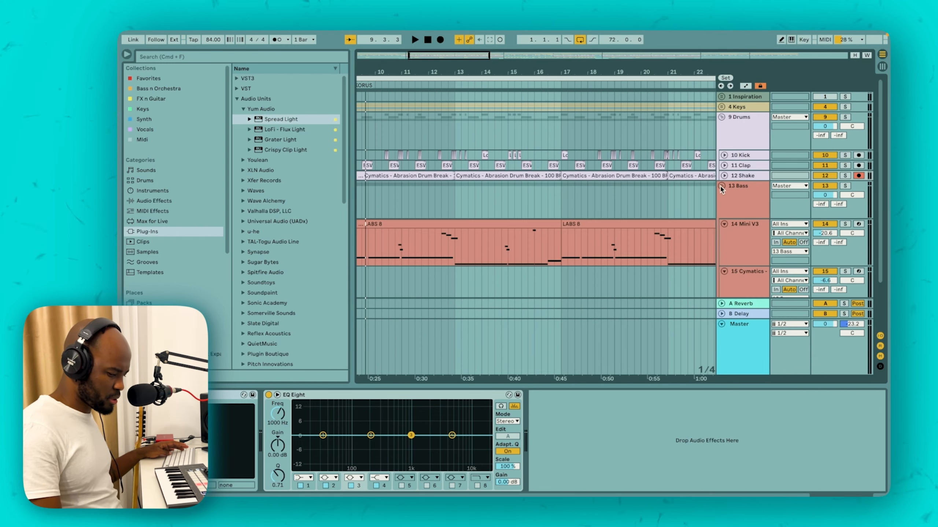
pyautogui.click(721, 187)
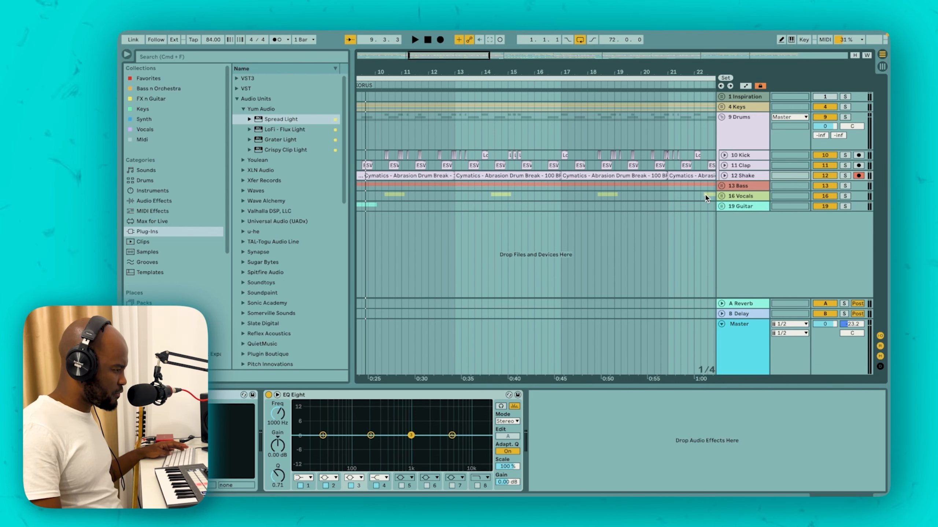
pyautogui.click(721, 196)
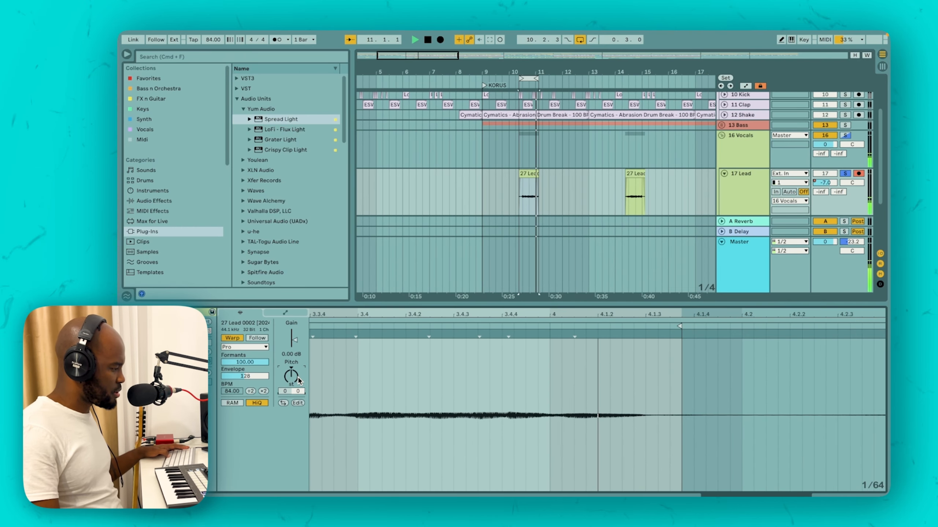
# Step: Set the soloed 27 Lead clip's pitch to +12 semitones and audition it, enabling MAutoPitch and Crystalline on 17 Lead
pyautogui.press('space')
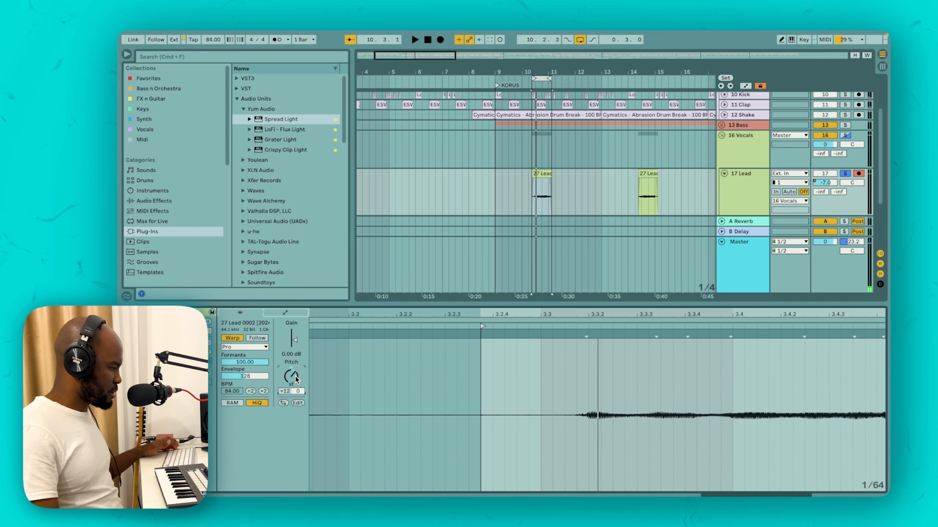
pyautogui.press('space')
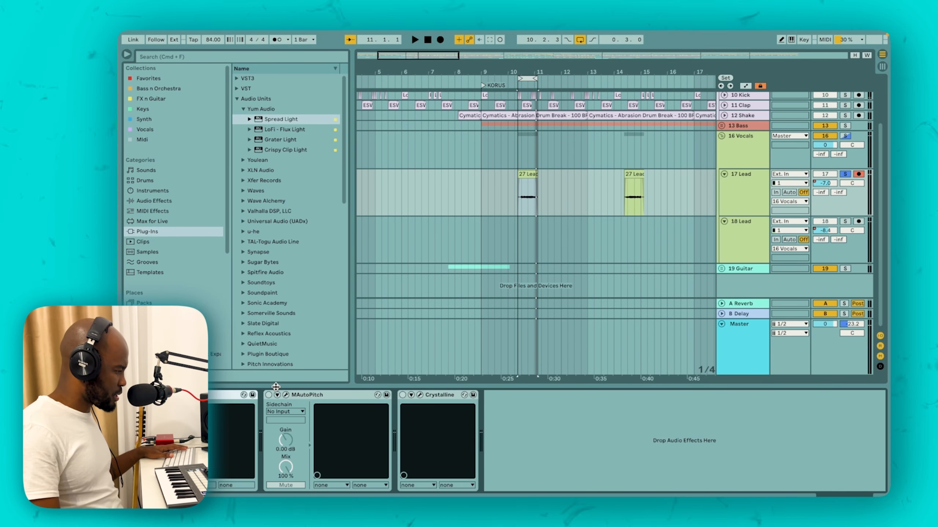
pyautogui.click(268, 395)
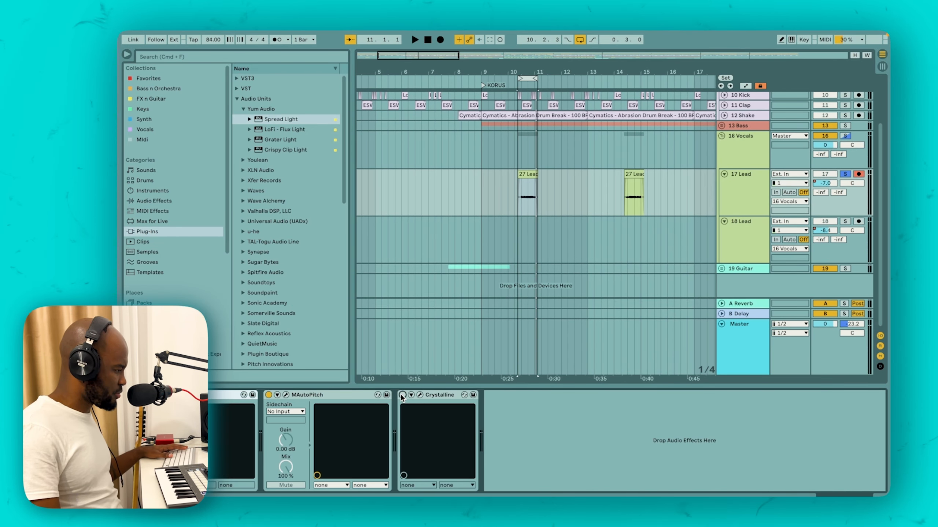
pyautogui.press('space')
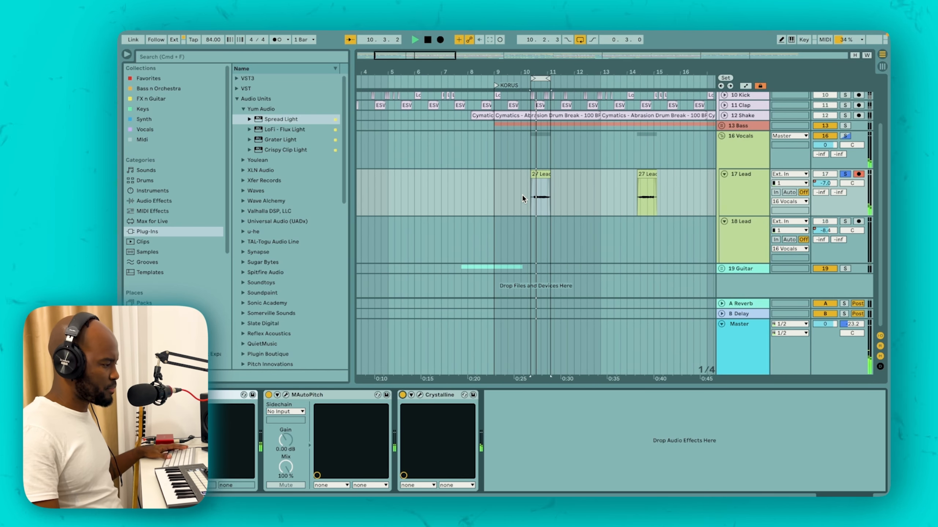
pyautogui.press('space')
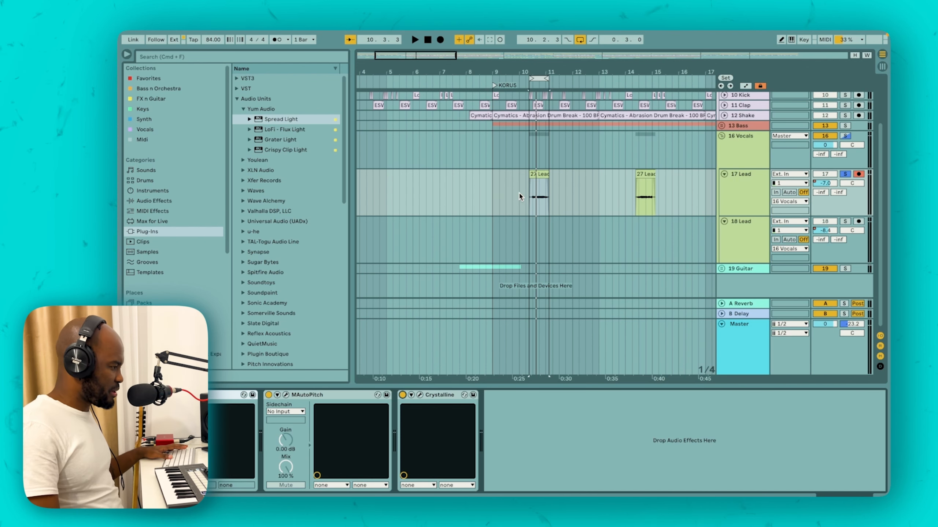
pyautogui.press('space')
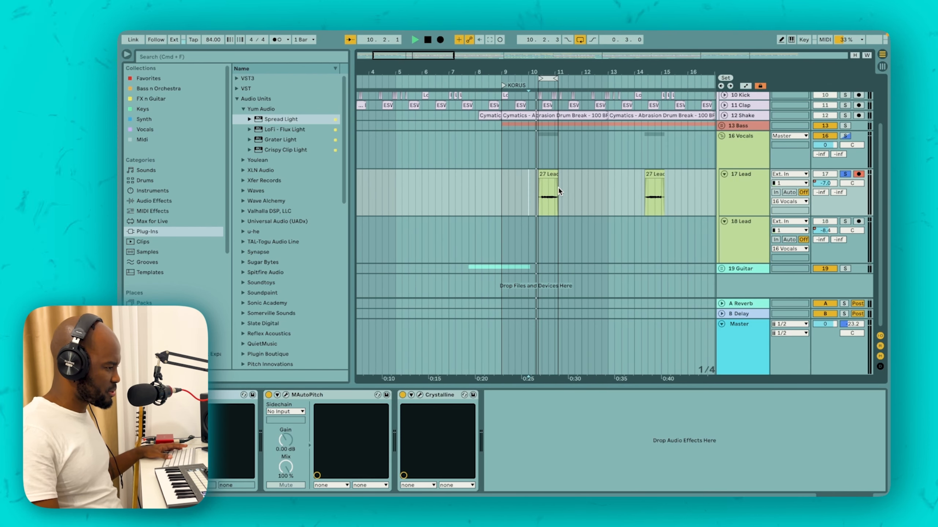
# Step: Unsolo 17 Lead and play the processed vocal clips in the full mix of the KORUS section
pyautogui.press('space')
pyautogui.click(844, 174)
pyautogui.press('space')
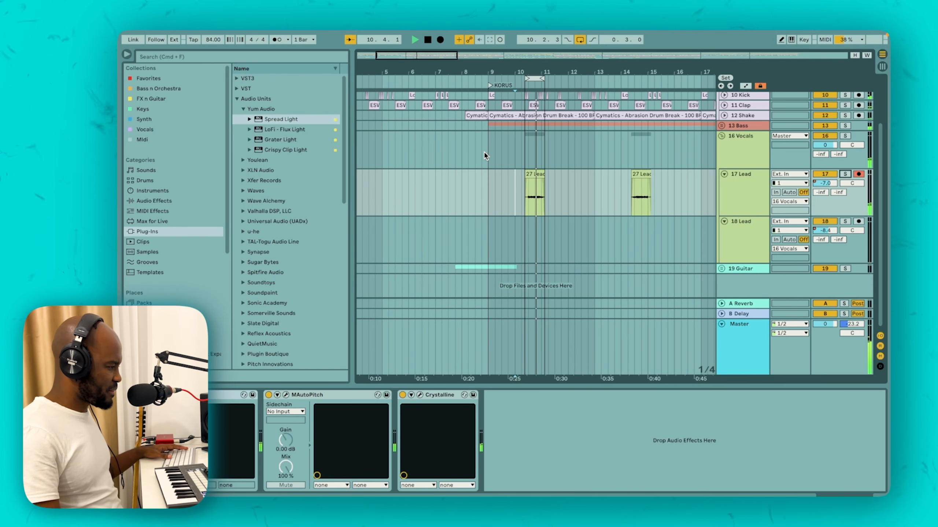
pyautogui.press('space')
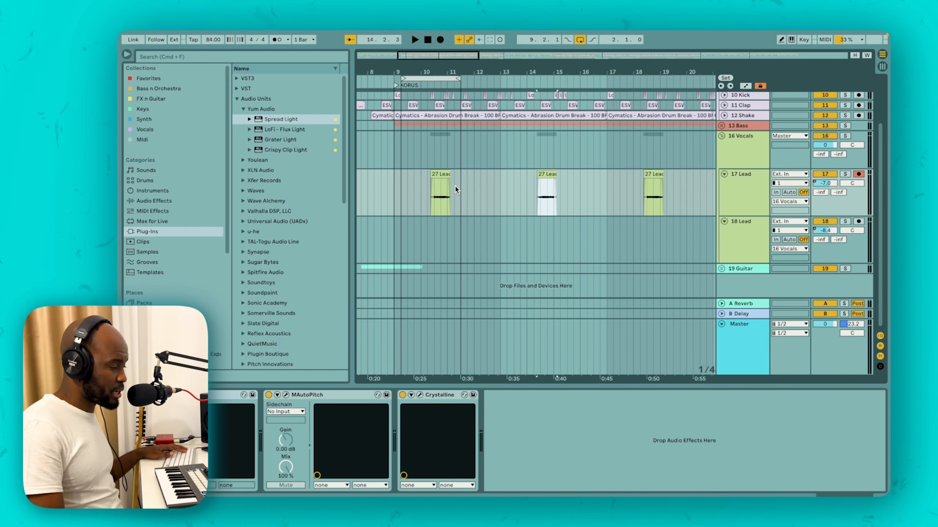
# Step: Solo 17 Lead and play the vocal clip near bar 14 on its own
pyautogui.click(844, 175)
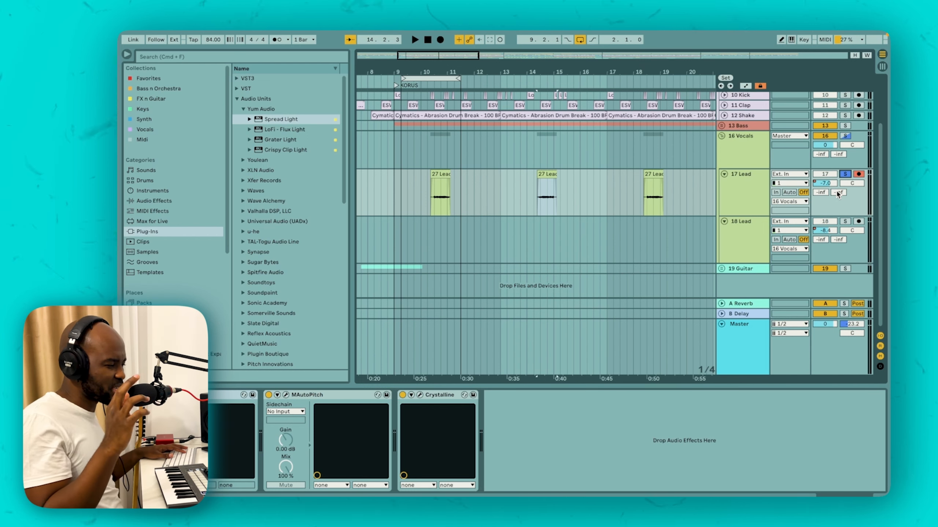
pyautogui.click(544, 177)
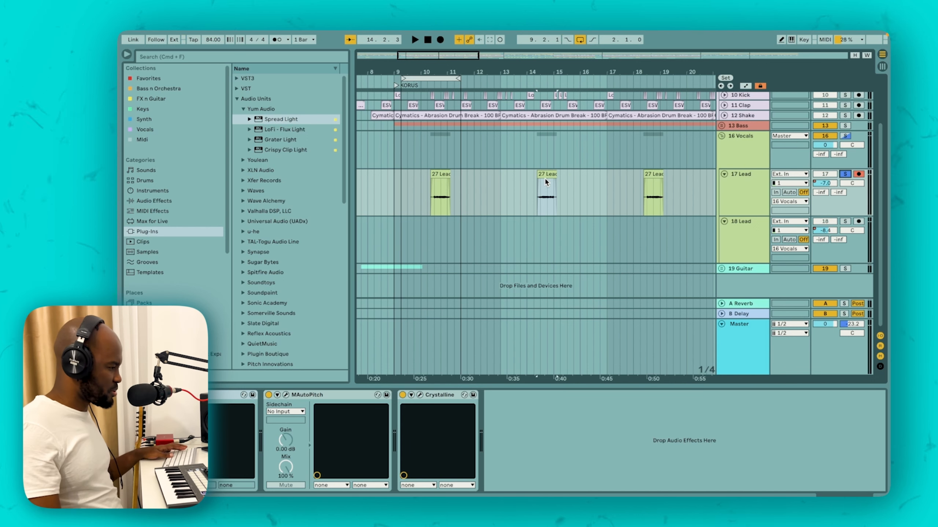
pyautogui.press('space')
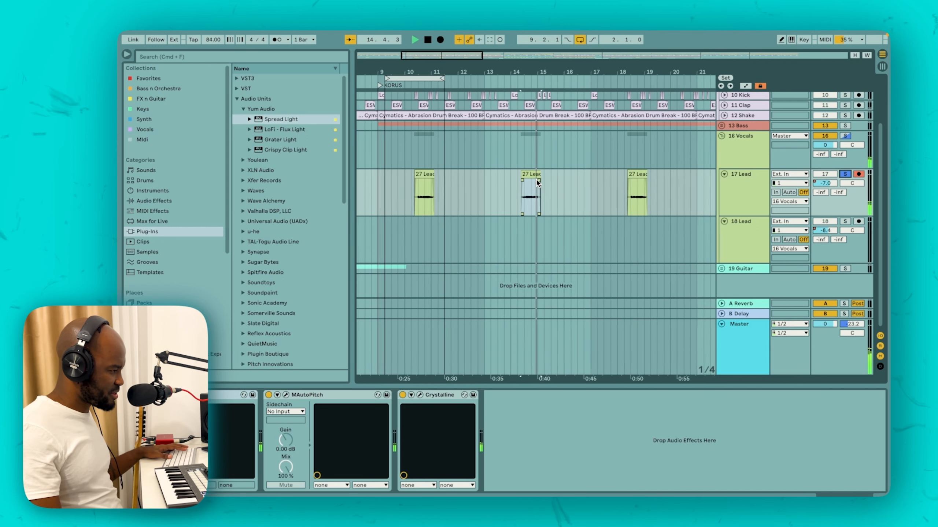
pyautogui.press('space')
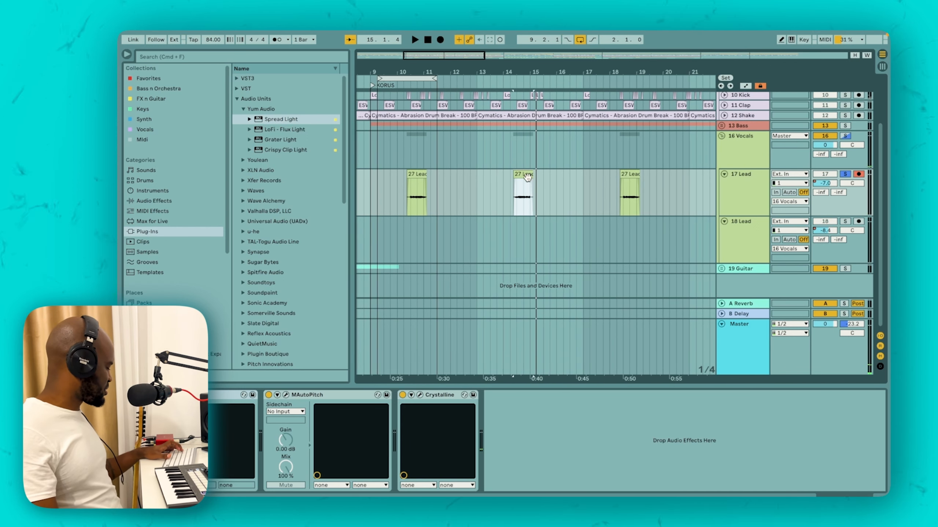
# Step: Reverse the vocal clip near bar 14 on 17 Lead and play it soloed
pyautogui.press('r')
pyautogui.press('space')
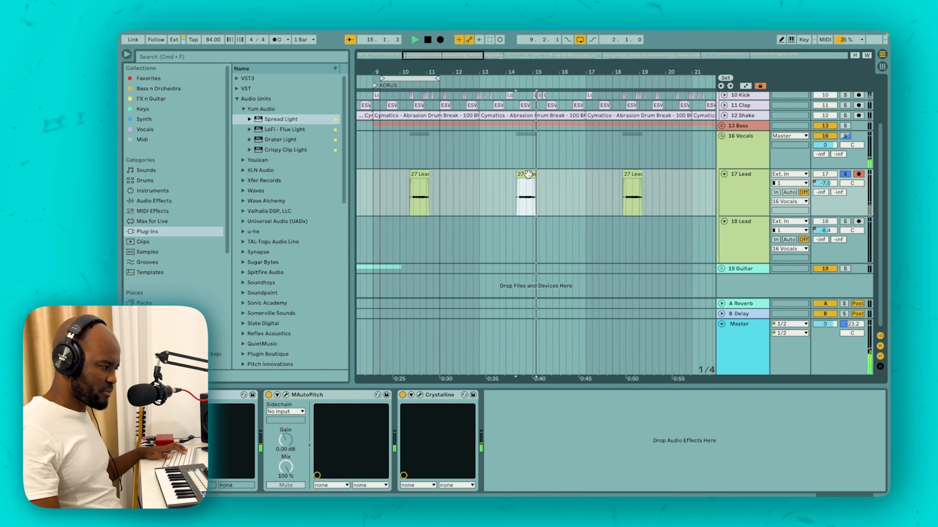
pyautogui.press('space')
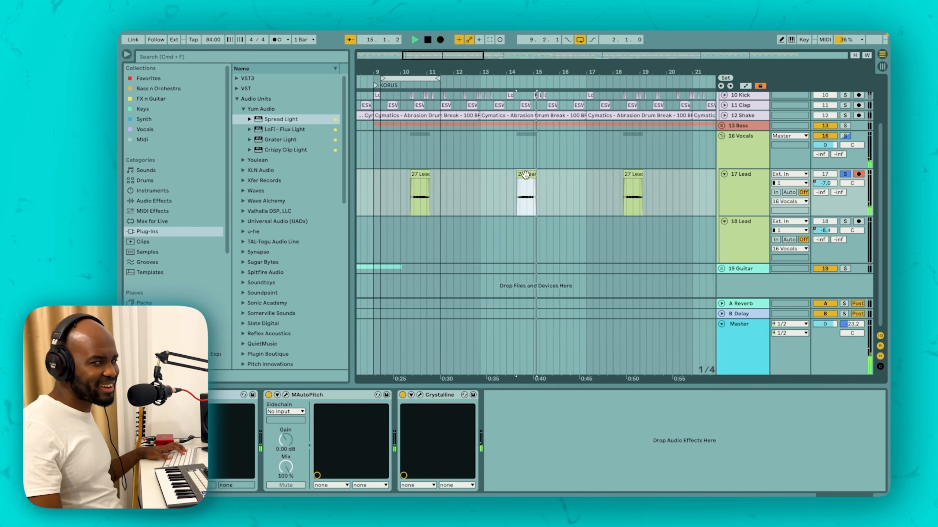
# Step: Set the playback start just before the bar 14 vocal clip, unsolo 17 Lead, and play it in the mix
pyautogui.click(484, 194)
pyautogui.press('space')
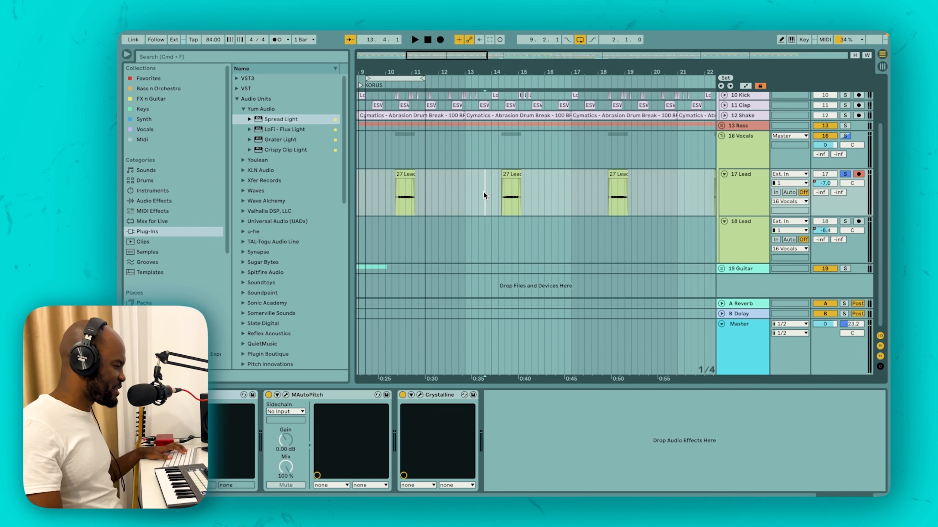
pyautogui.click(845, 174)
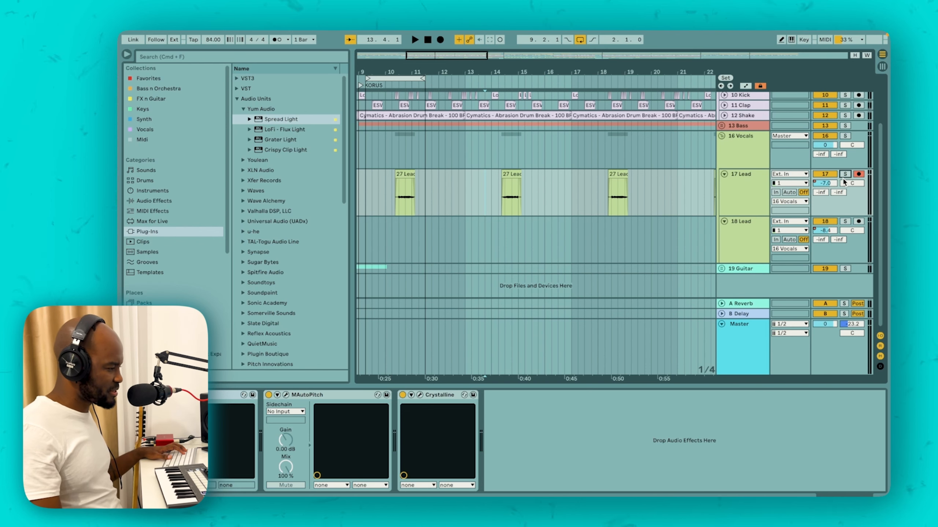
pyautogui.press('space')
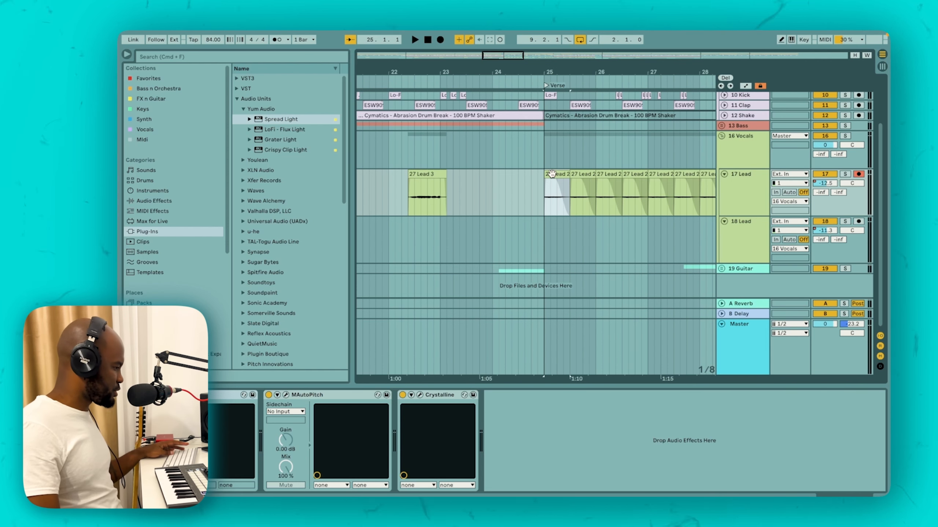
# Step: Play the chopped 17 Lead clips soloed from the start of the Verse, and unsolo the track
pyautogui.scroll(-5, 559, 176)
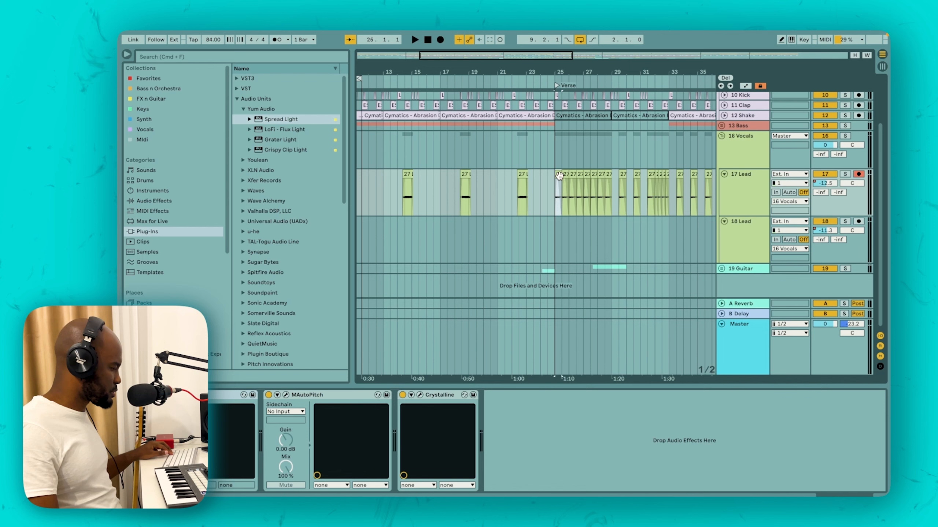
pyautogui.moveTo(560, 175); pyautogui.dragTo(434, 183)
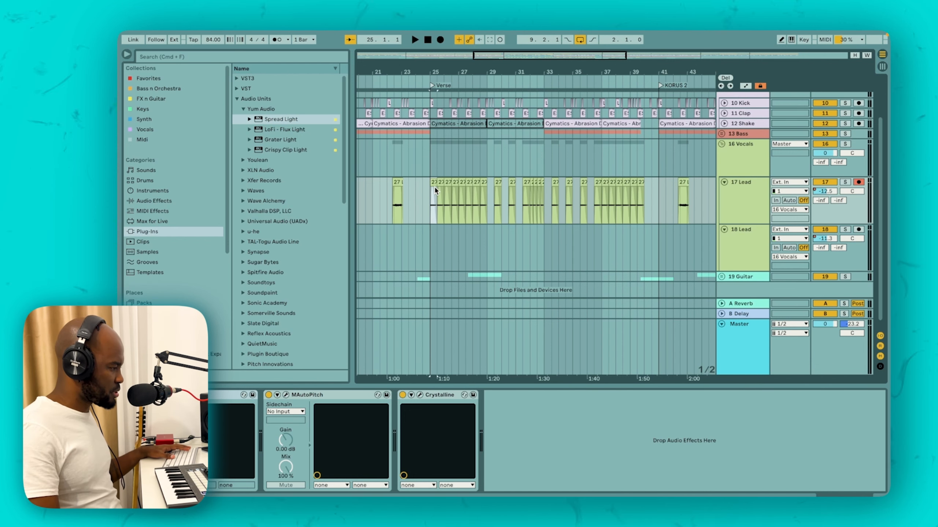
pyautogui.press('space')
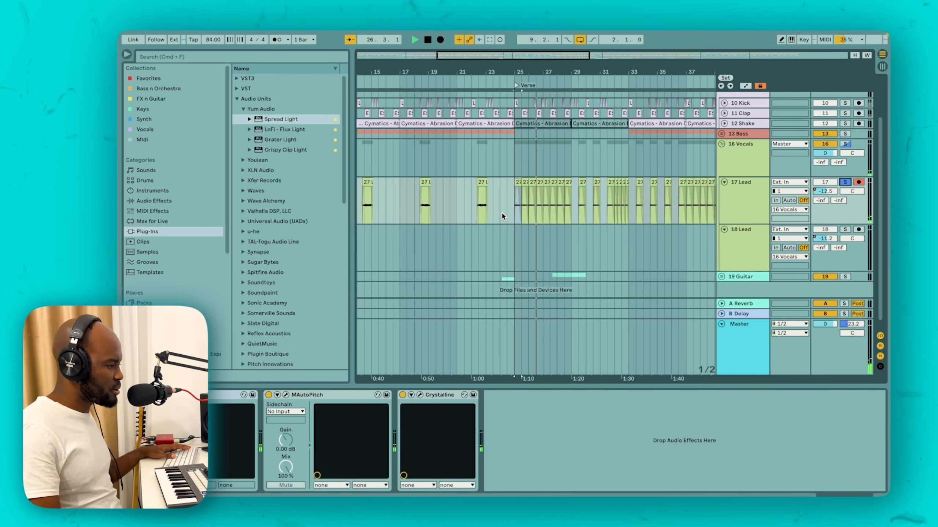
pyautogui.click(844, 182)
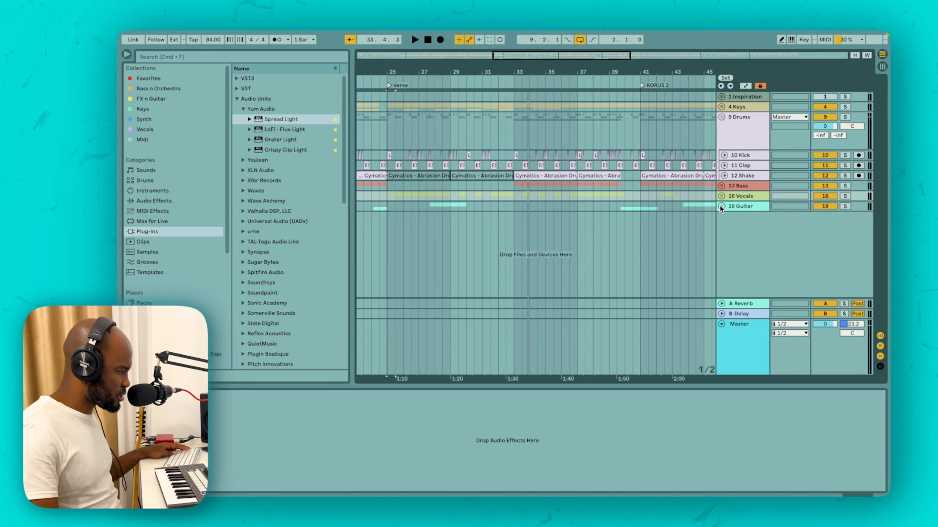
# Step: Unfold the 19 Guitar group and show its two Lead tracks' clips across the whole arrangement
pyautogui.click(721, 206)
pyautogui.scroll(-3, 590, 185)
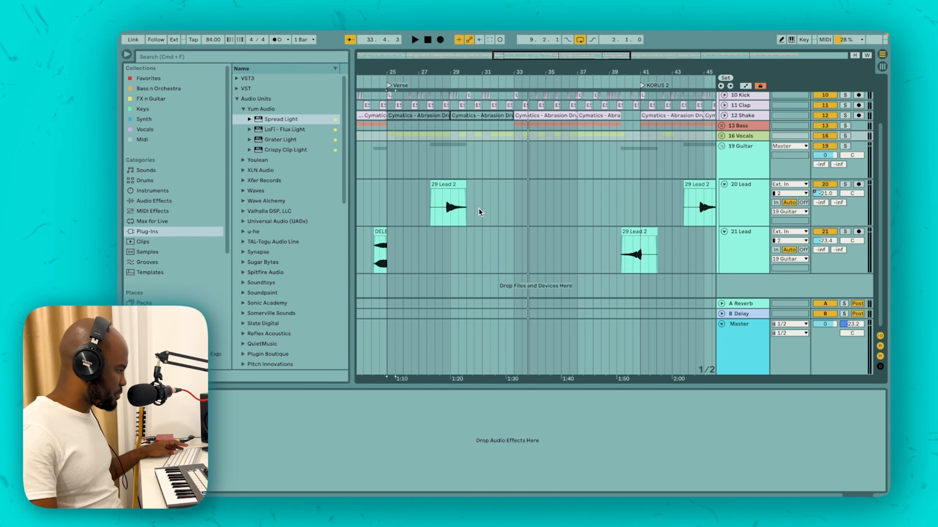
pyautogui.scroll(-6, 426, 198)
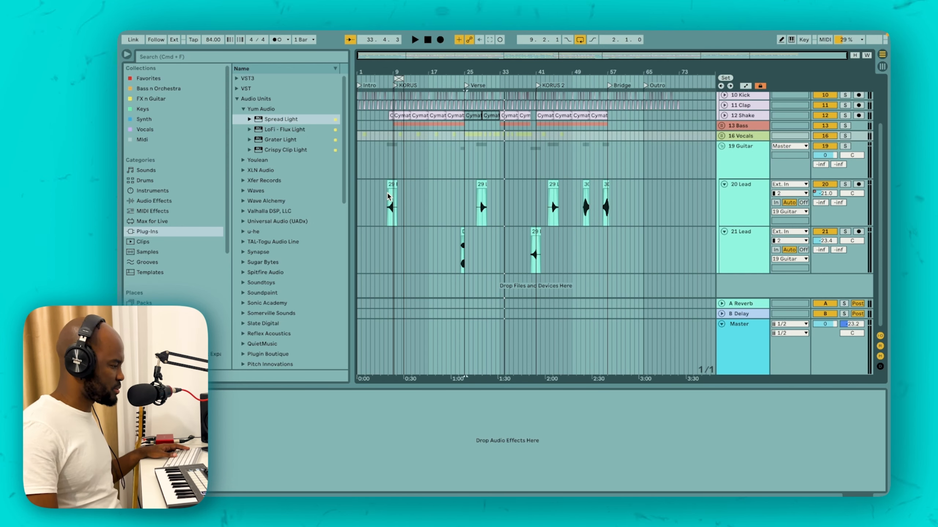
# Step: Play the first guitar clip on 20 Lead in the full mix, starting just before it near bar 8
pyautogui.scroll(6, 388, 194)
pyautogui.scroll(-2, 361, 177)
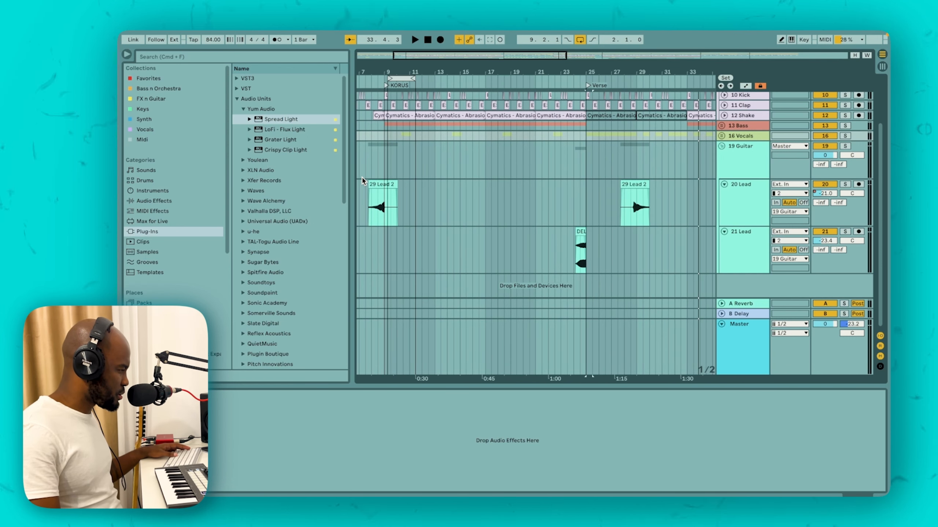
pyautogui.click(364, 178)
pyautogui.press('space')
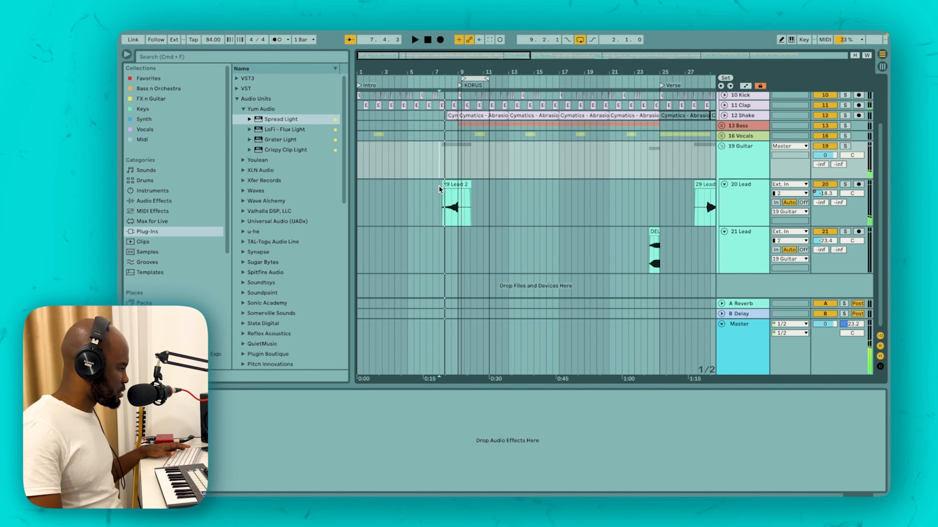
# Step: Solo 20 Lead and play its first reversed guitar clip leading into KORUS
pyautogui.click(435, 210)
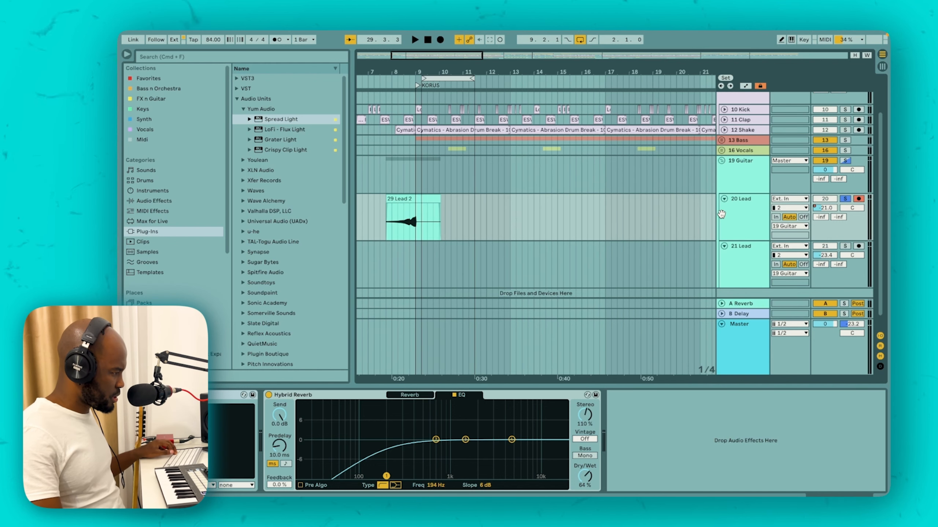
pyautogui.hscroll(-2, 420, 201)
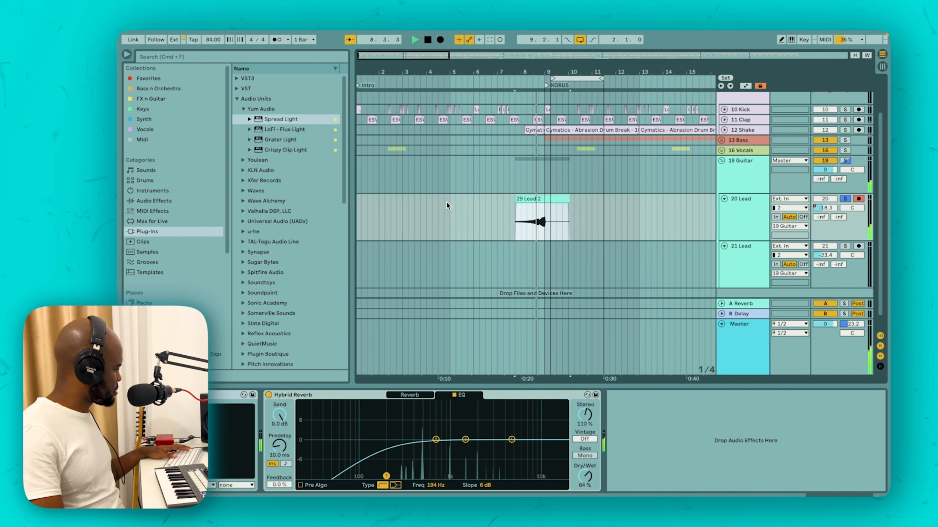
pyautogui.press('space')
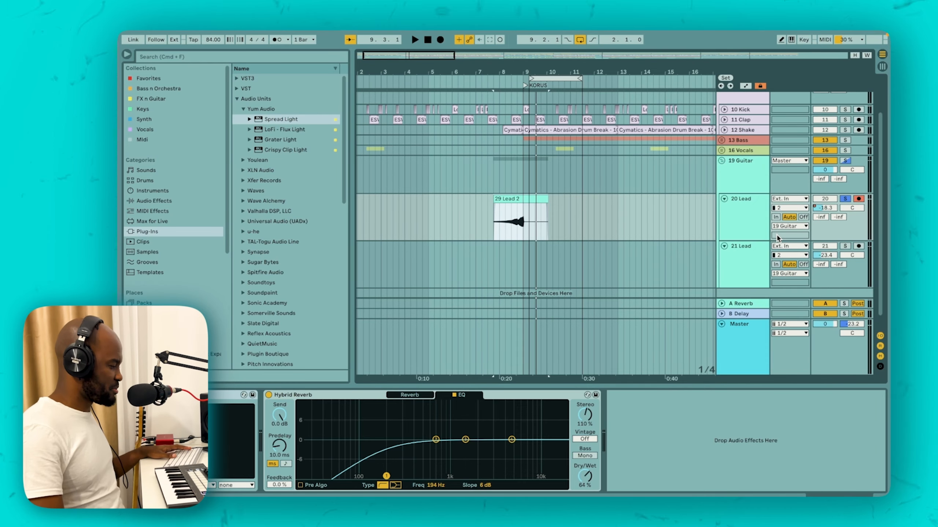
# Step: Unsolo 20 Lead and play its first clip with the full mix from about bar 7
pyautogui.press('space')
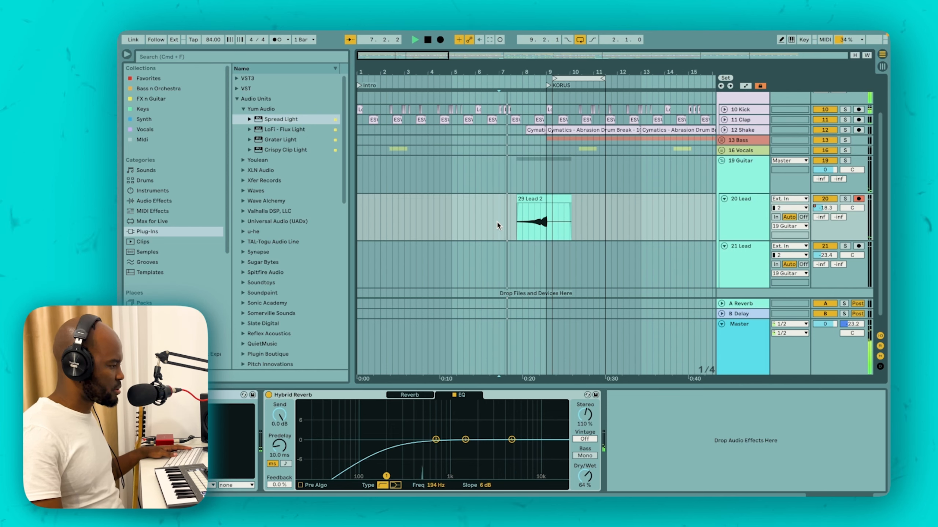
pyautogui.scroll(1, 497, 223)
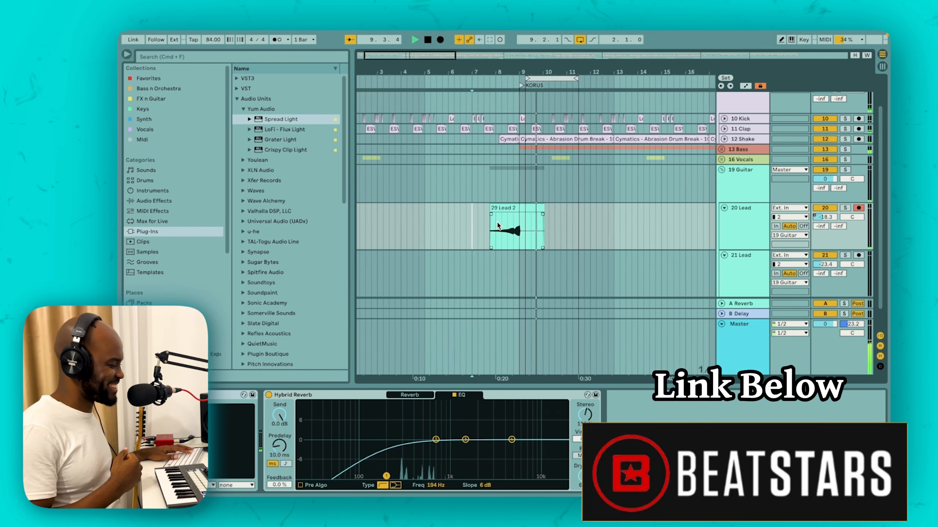
pyautogui.press('space')
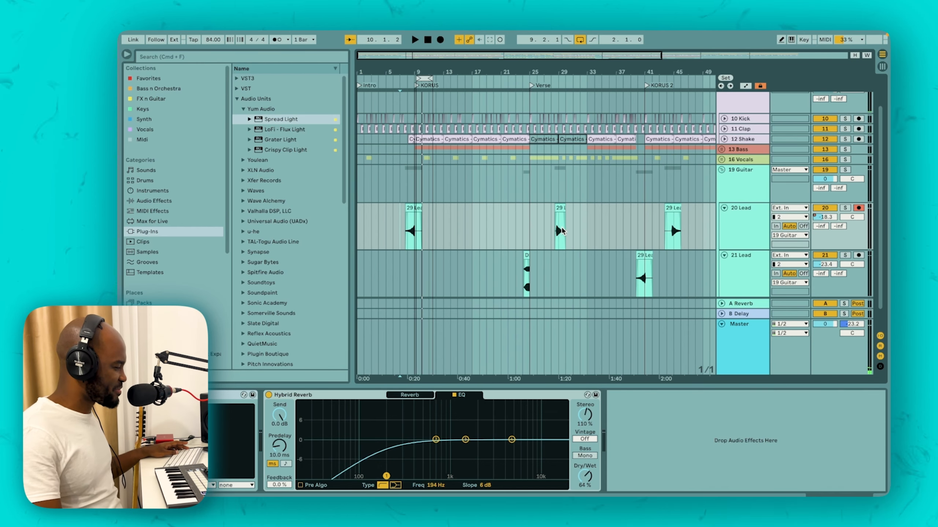
# Step: Play the last 30 Back clip on 20 Lead, just before the Bridge, with the full mix
pyautogui.press('space')
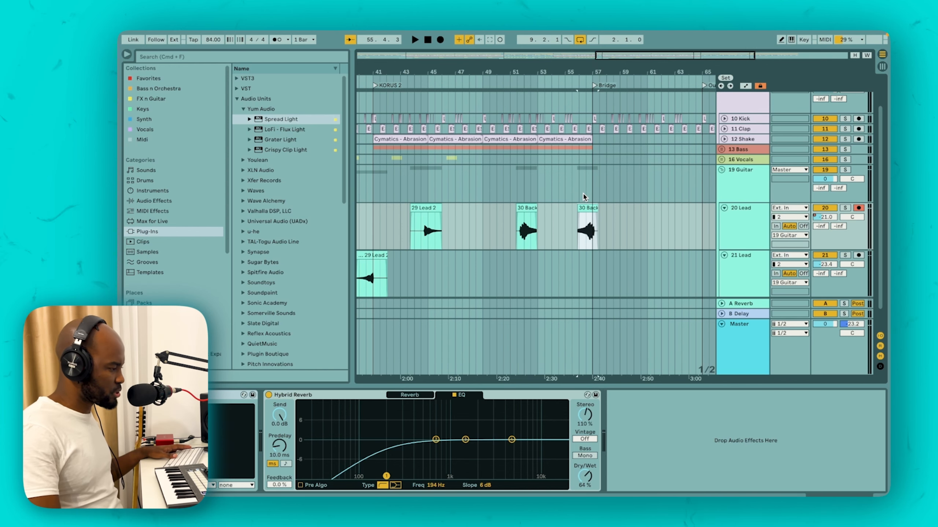
pyautogui.press('space')
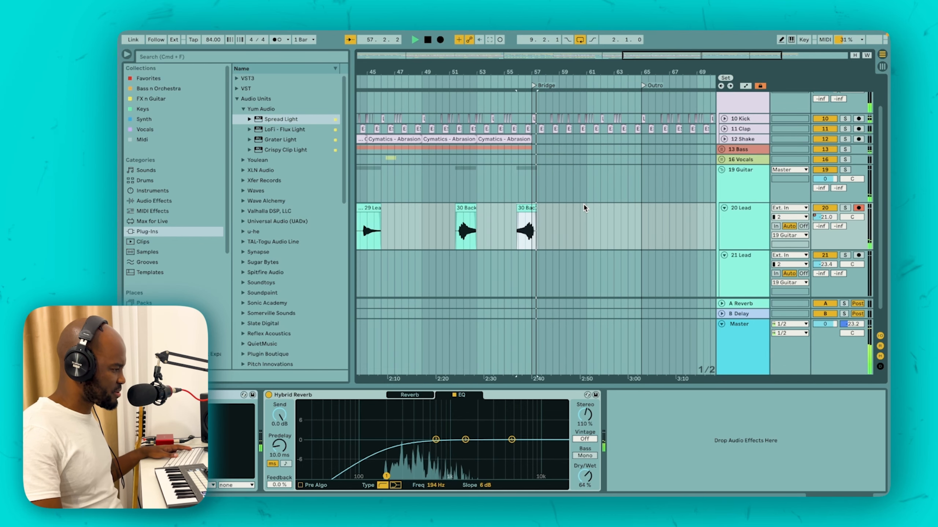
pyautogui.press('space')
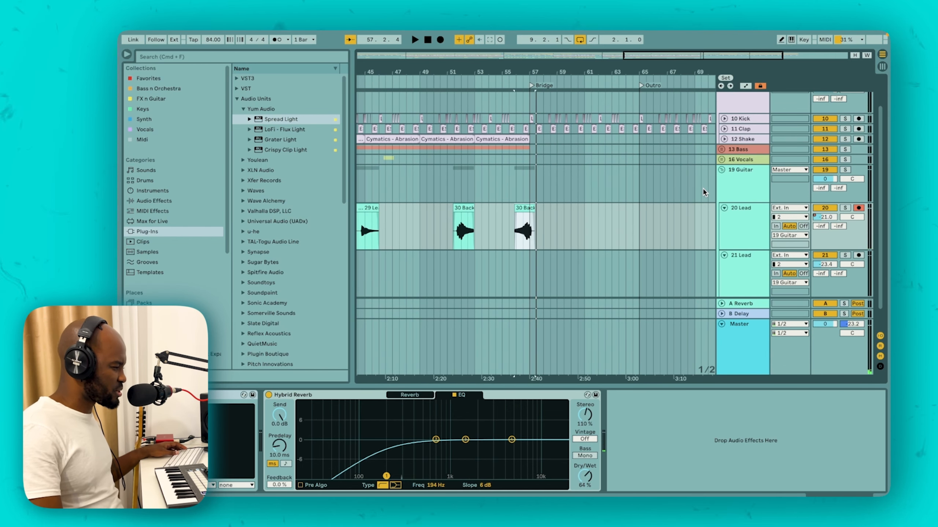
# Step: Fold 20 Lead and play the 21 Lead clip that leads into KORUS 2 with the full mix
pyautogui.click(723, 210)
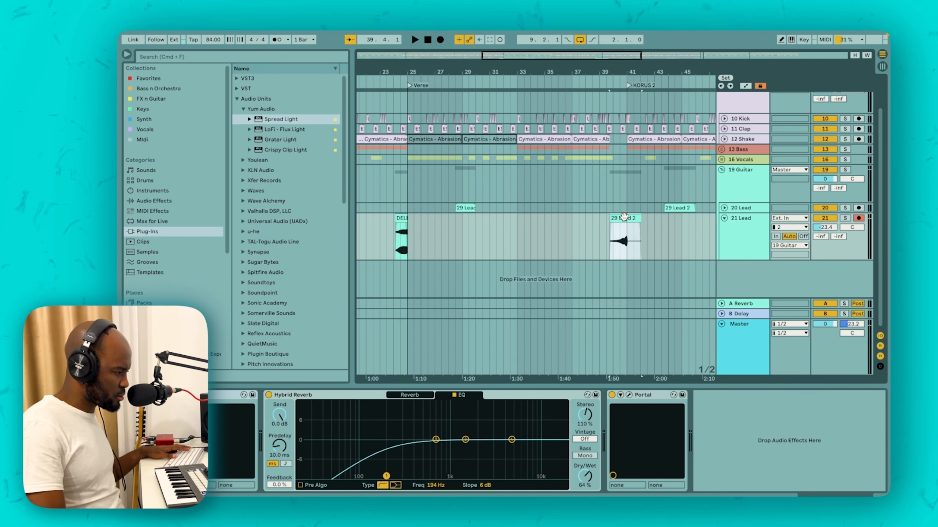
pyautogui.scroll(3, 627, 243)
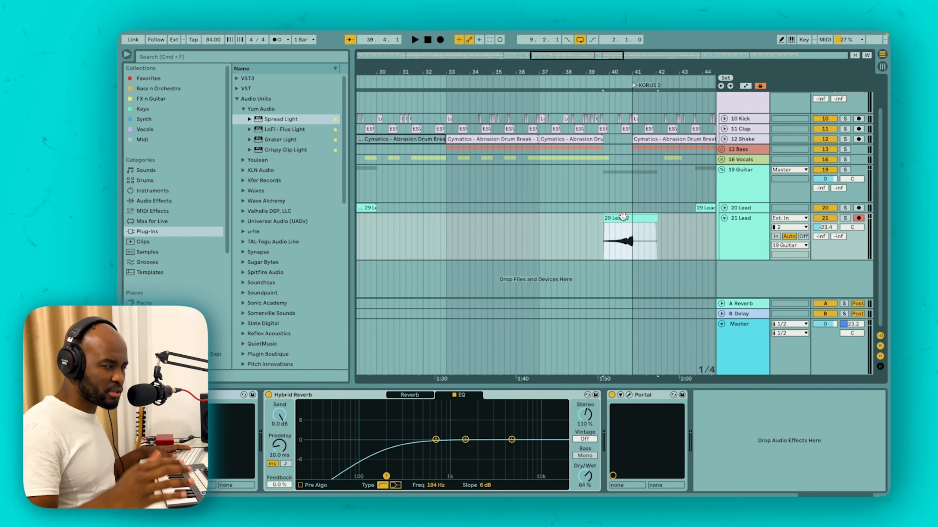
pyautogui.press('space')
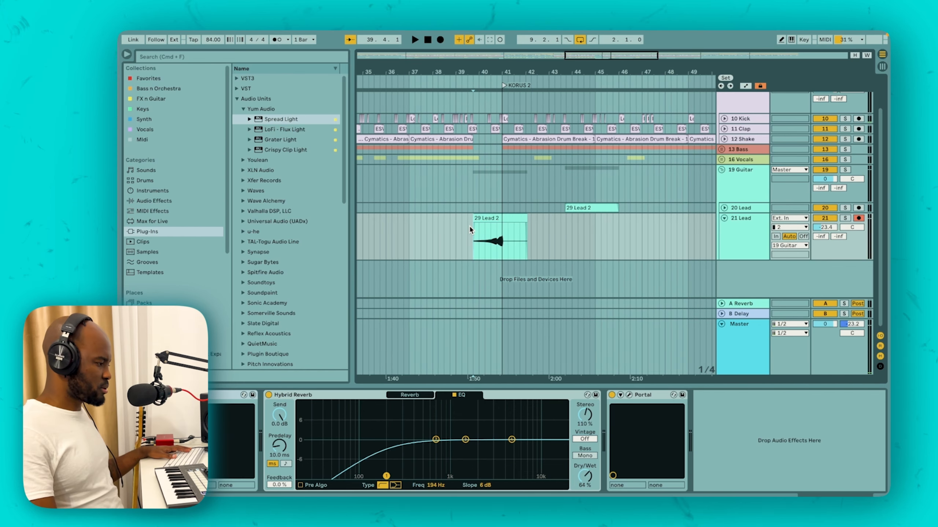
pyautogui.press('space')
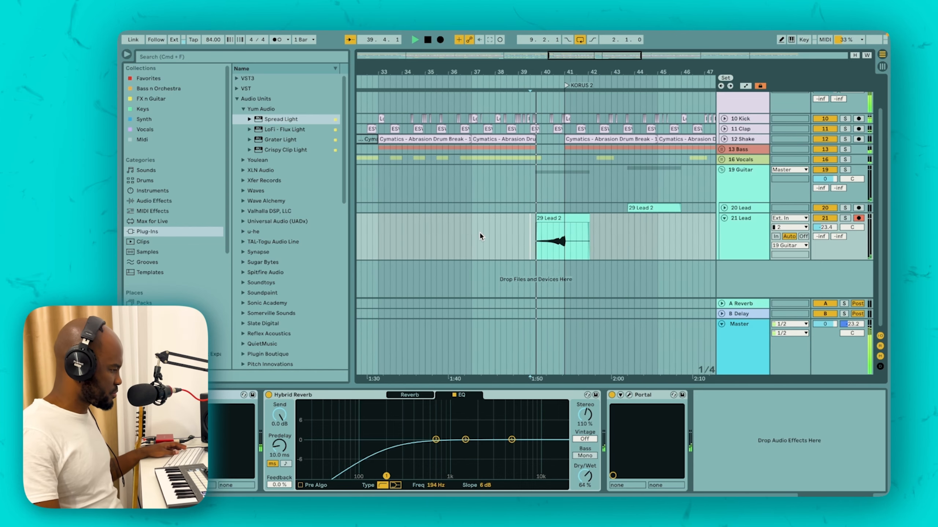
pyautogui.scroll(5, 585, 235)
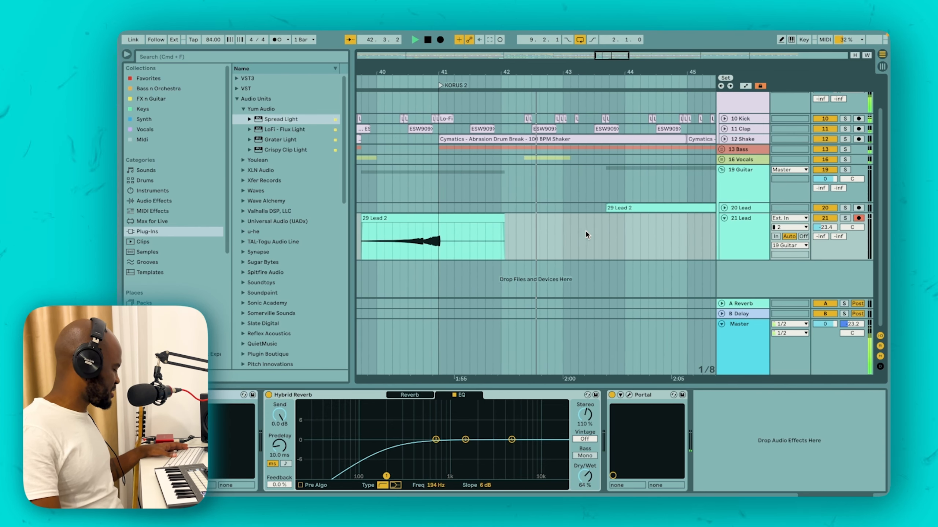
pyautogui.press('w')
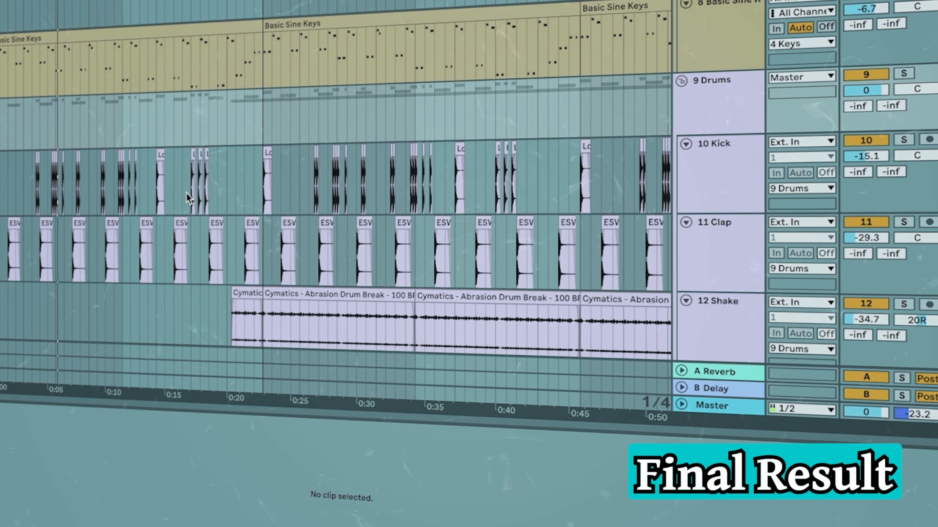
# Step: Examine the keys and drum tracks' clips while the finished beat plays from the Intro into KORUS
pyautogui.scroll(3, 186, 191)
pyautogui.scroll(4, 186, 191)
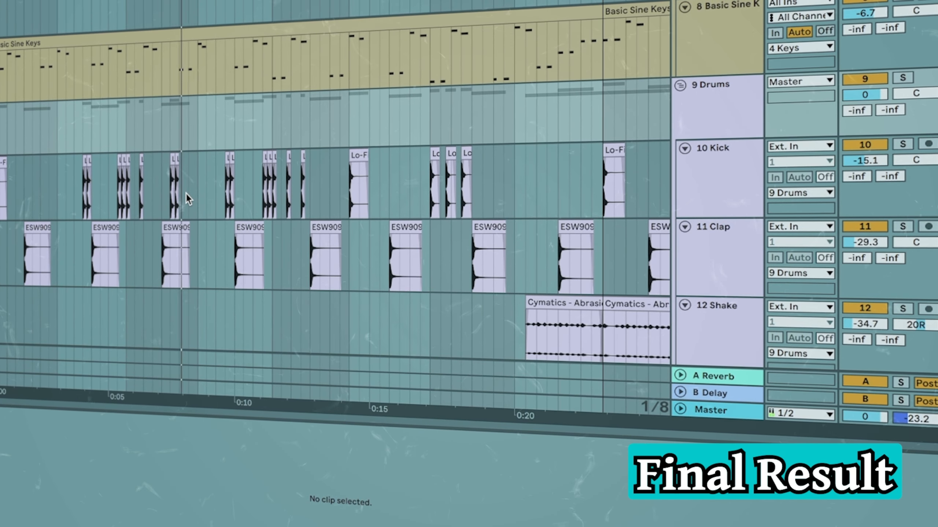
pyautogui.scroll(5, 348, 194)
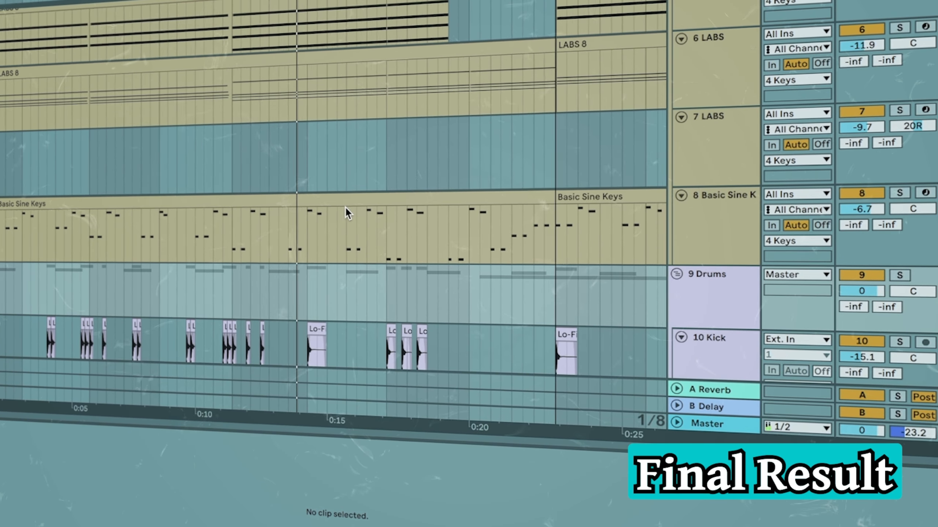
pyautogui.scroll(-3, 344, 207)
pyautogui.scroll(-1, 345, 209)
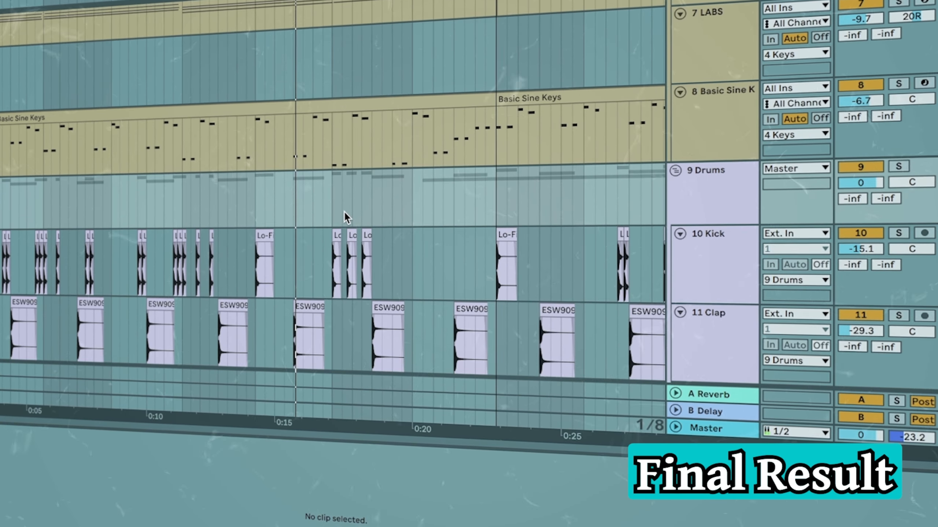
pyautogui.scroll(-3, 344, 212)
pyautogui.scroll(-1, 343, 214)
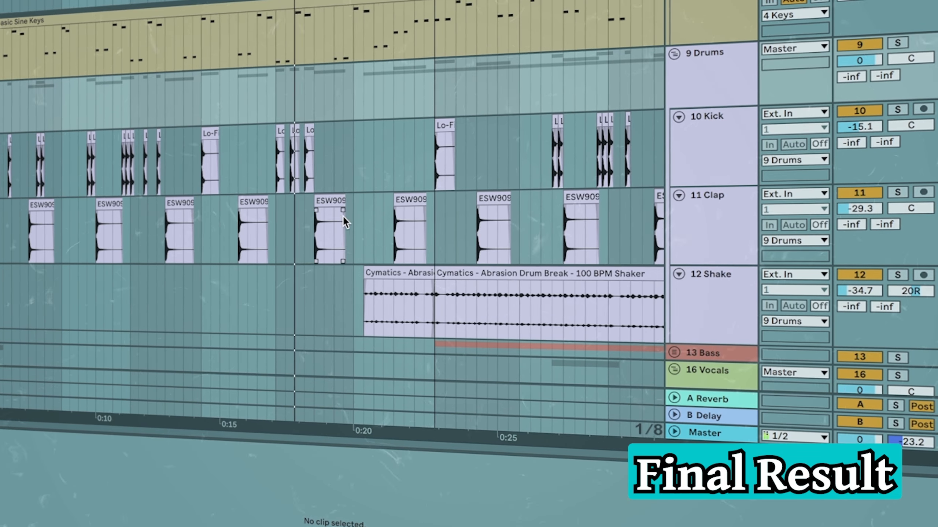
pyautogui.scroll(-3, 341, 219)
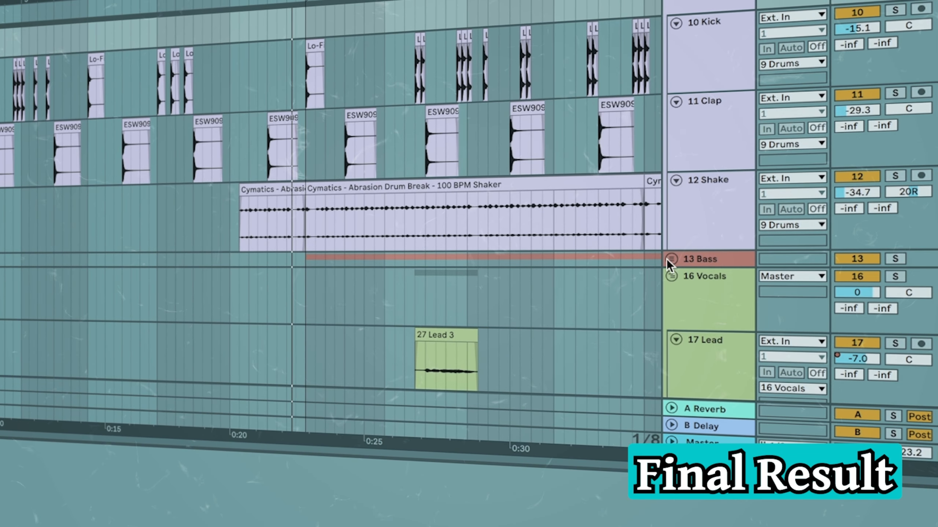
# Step: Unfold the 13 Bass group and examine the bass, vocal, guitar and drum clips while the finished beat plays through KORUS
pyautogui.click(670, 259)
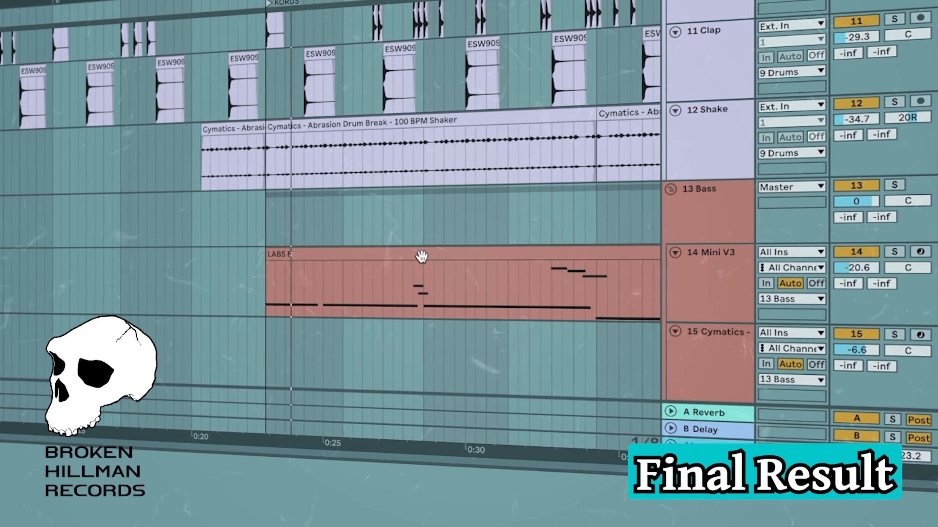
pyautogui.scroll(-1, 417, 264)
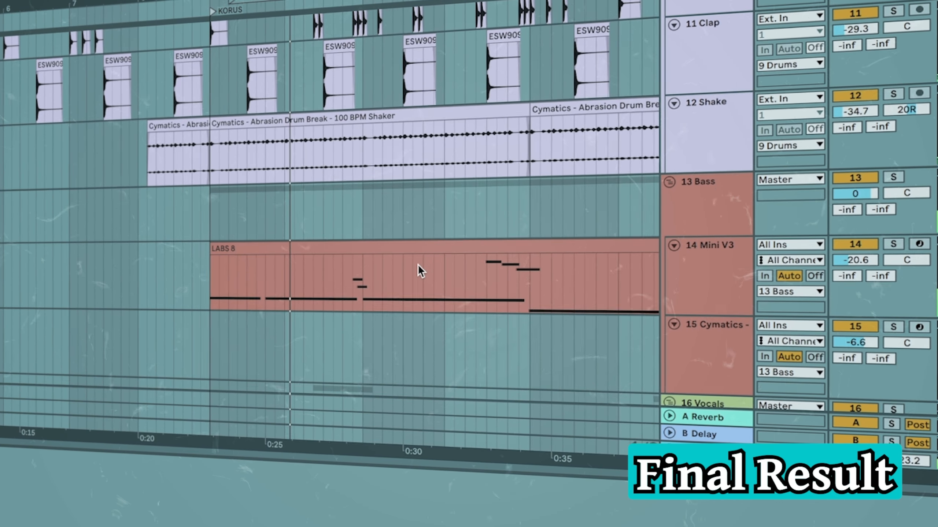
pyautogui.scroll(-4, 416, 272)
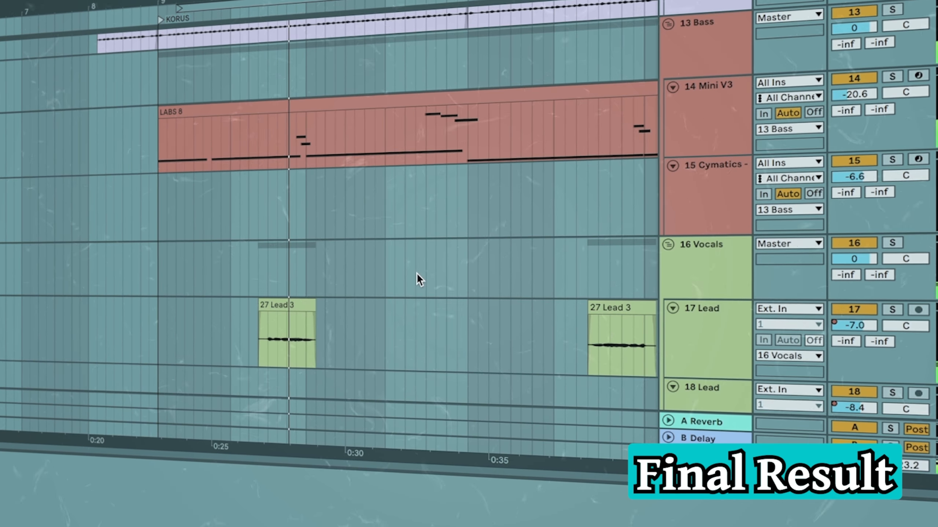
pyautogui.scroll(-8, 416, 275)
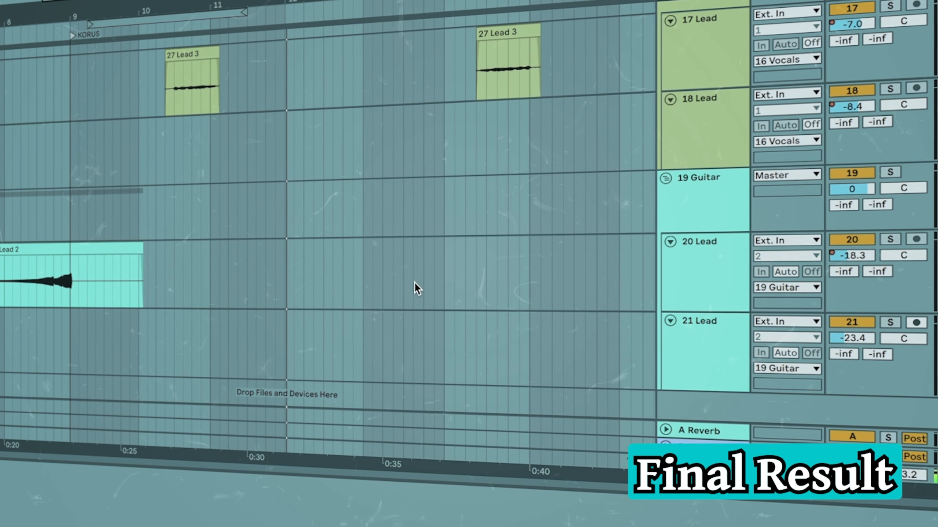
pyautogui.scroll(3, 413, 286)
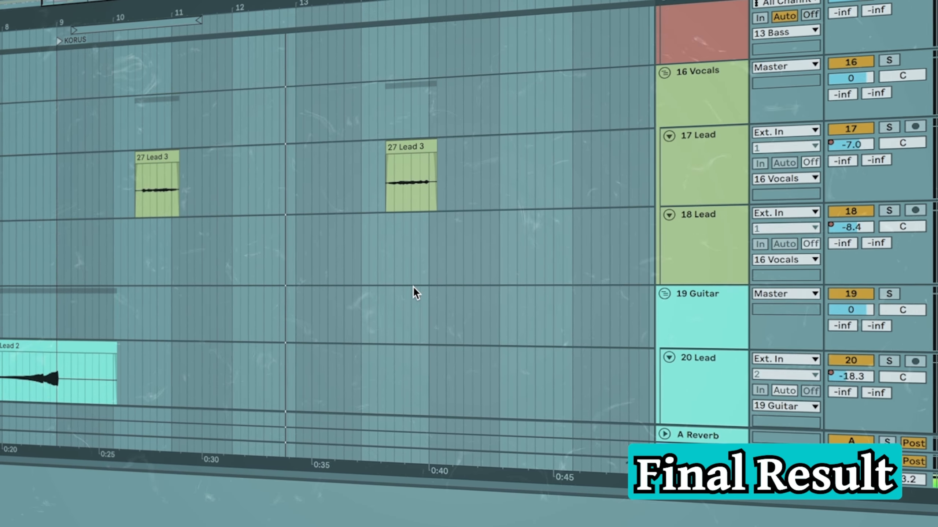
pyautogui.scroll(5, 412, 287)
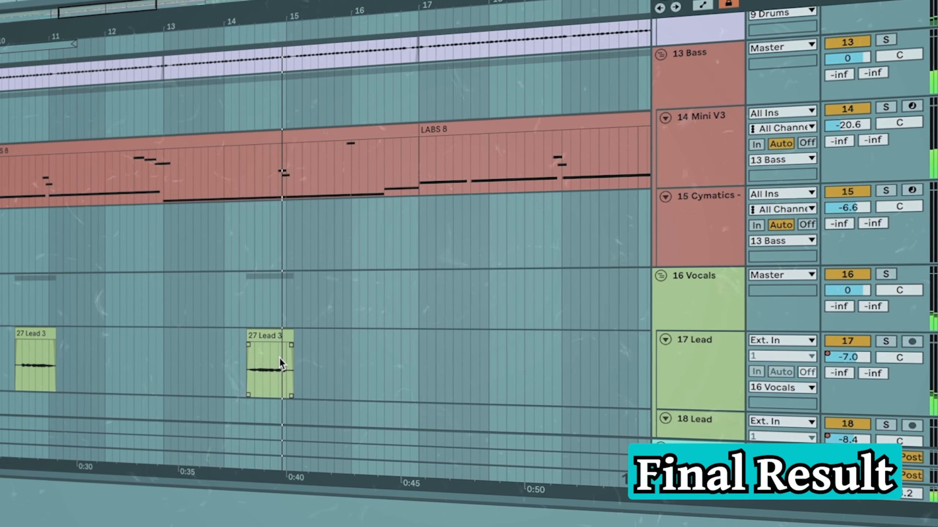
pyautogui.scroll(4, 460, 312)
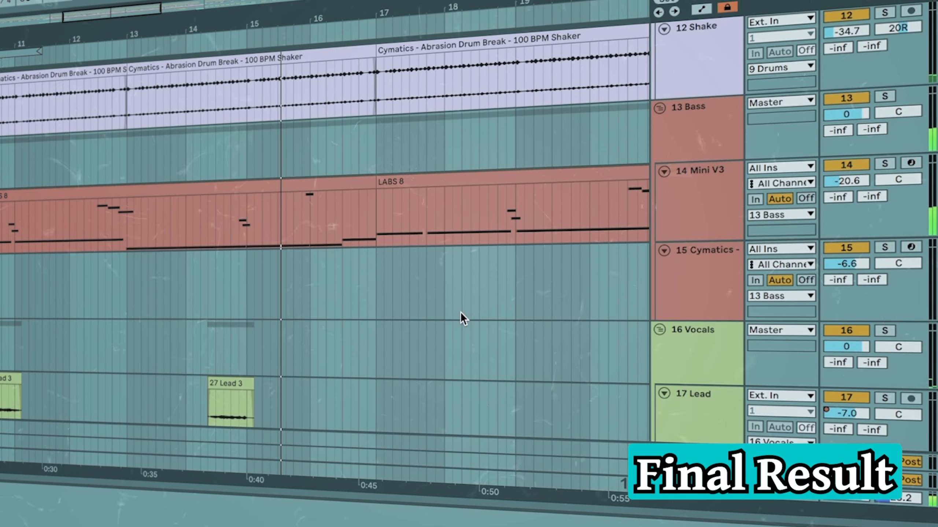
pyautogui.scroll(2, 460, 314)
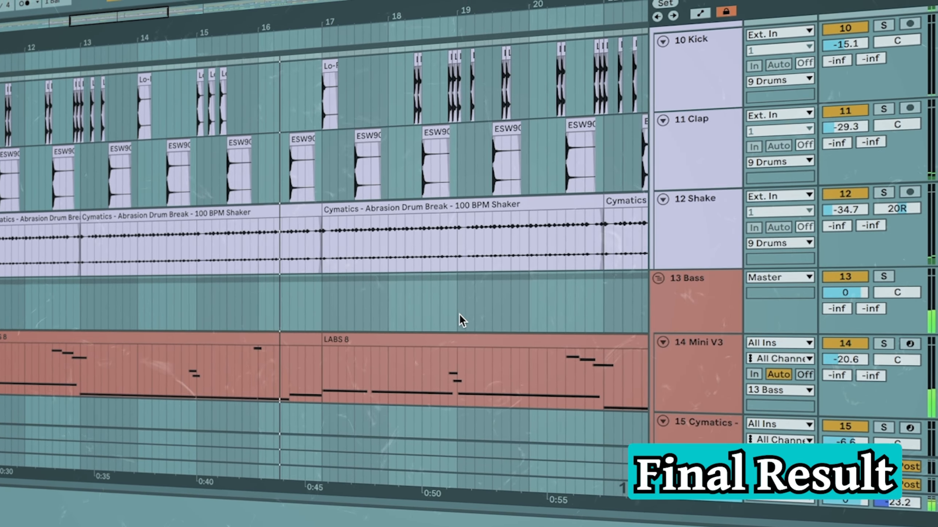